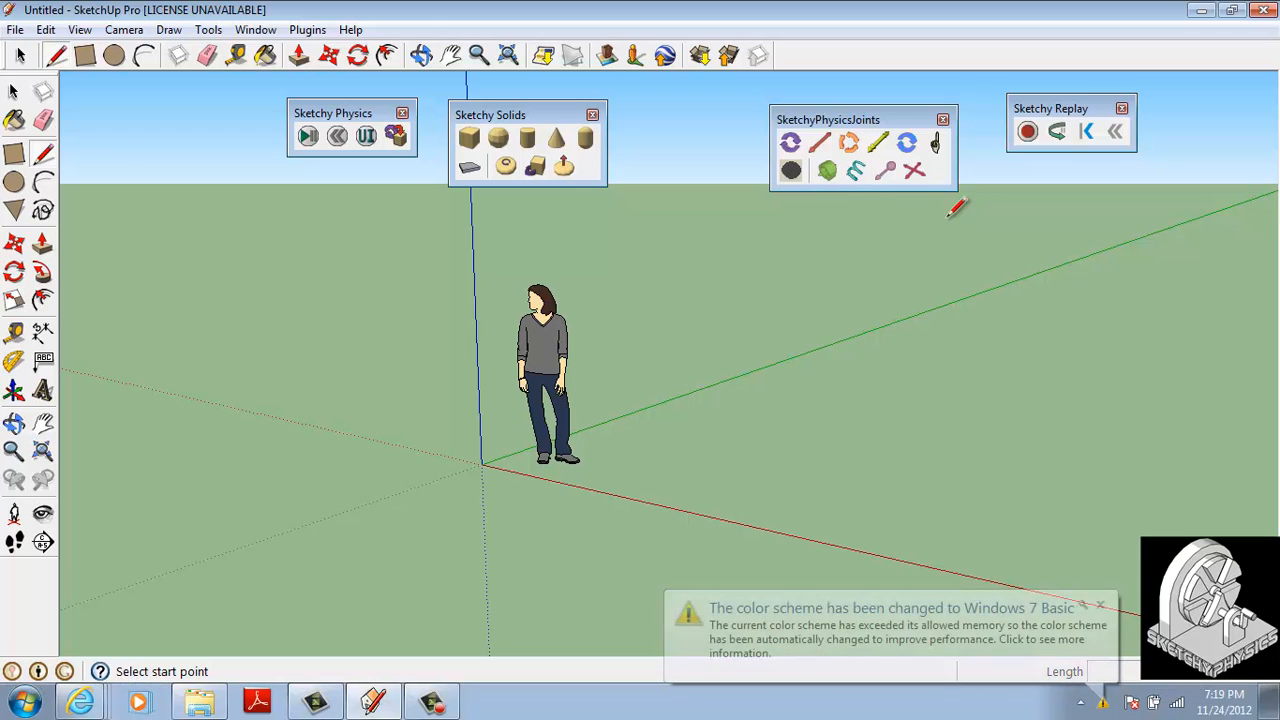
left_click(1099, 606)
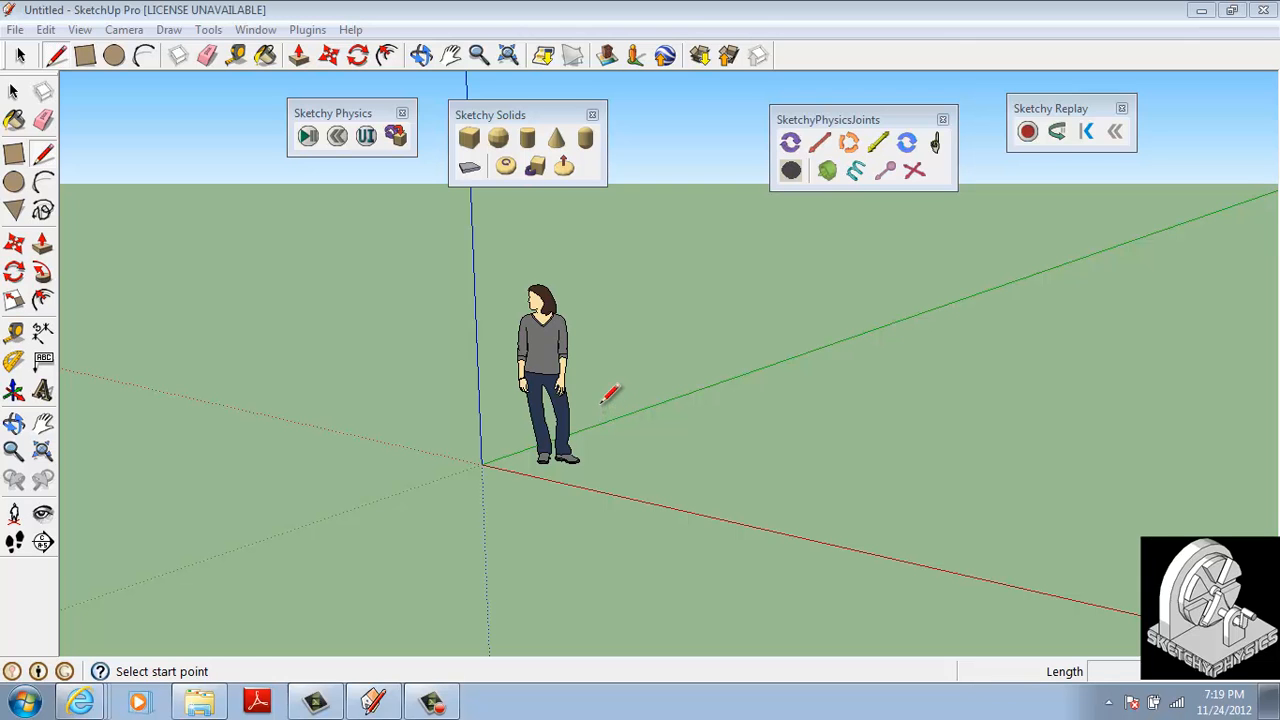
middle_click_drag(587, 404, 664, 383, "shift")
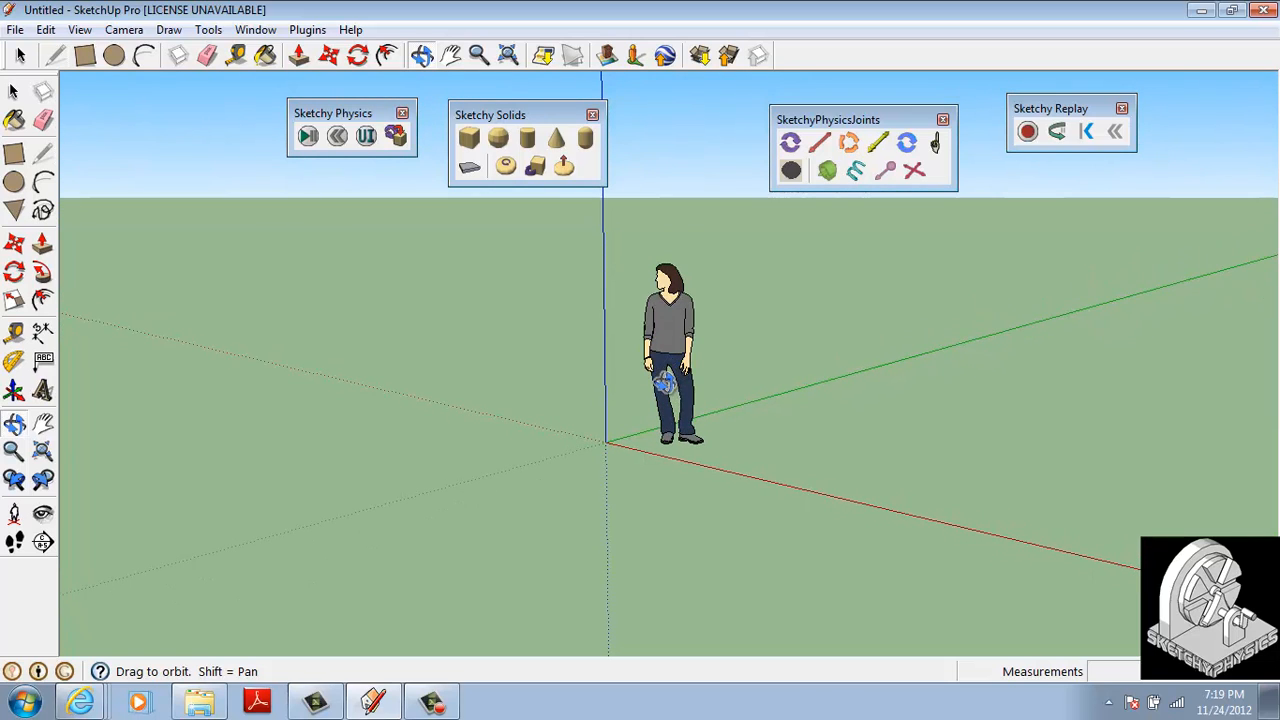
key("l")
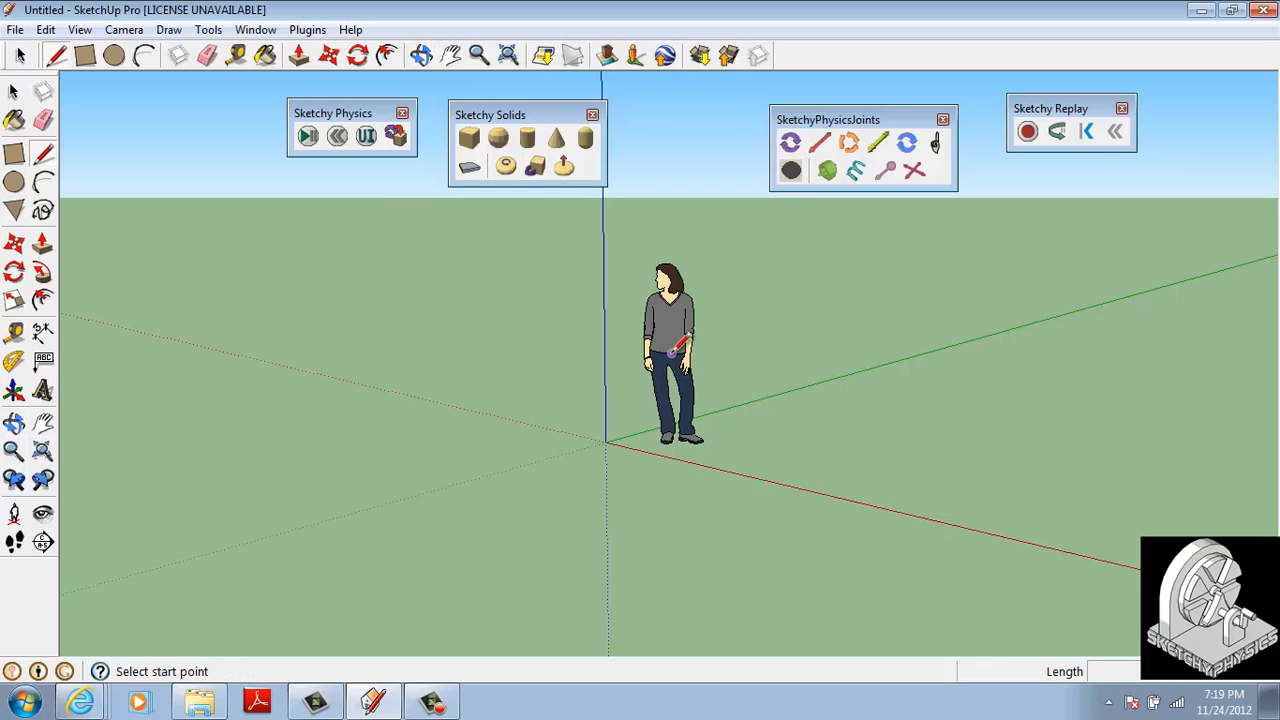
middle_click_drag(664, 383, 668, 395)
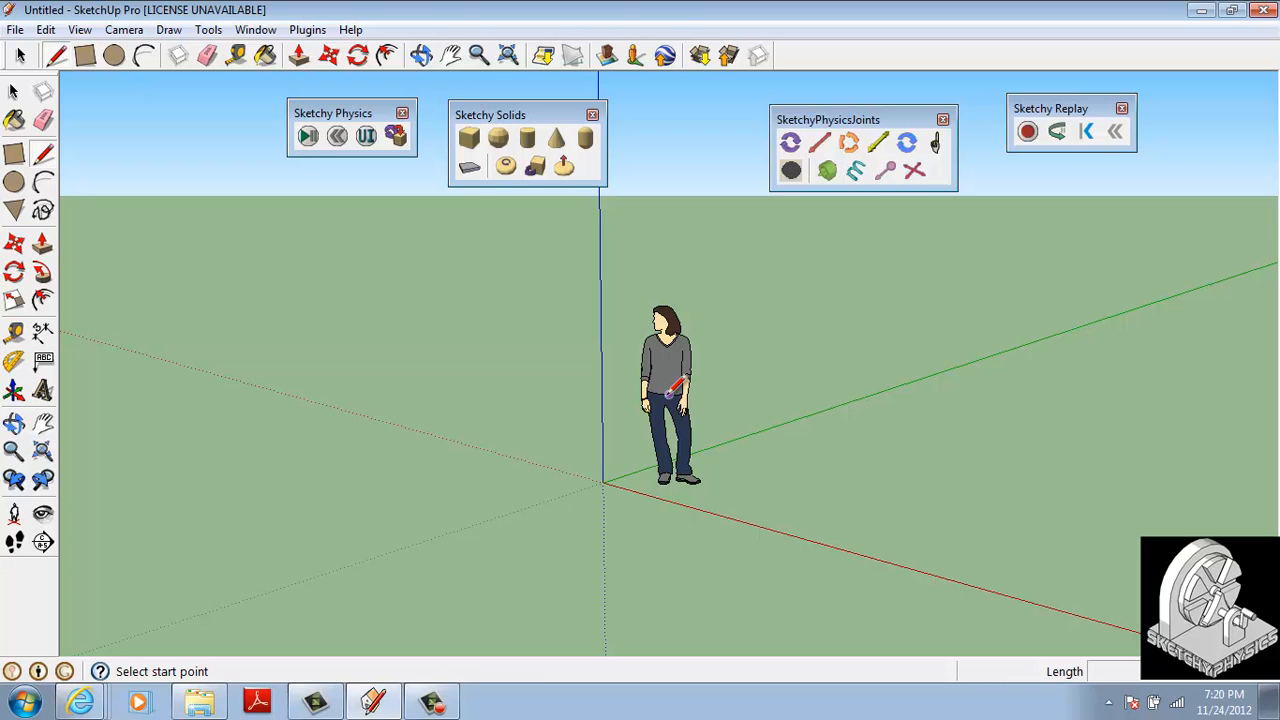
key("o")
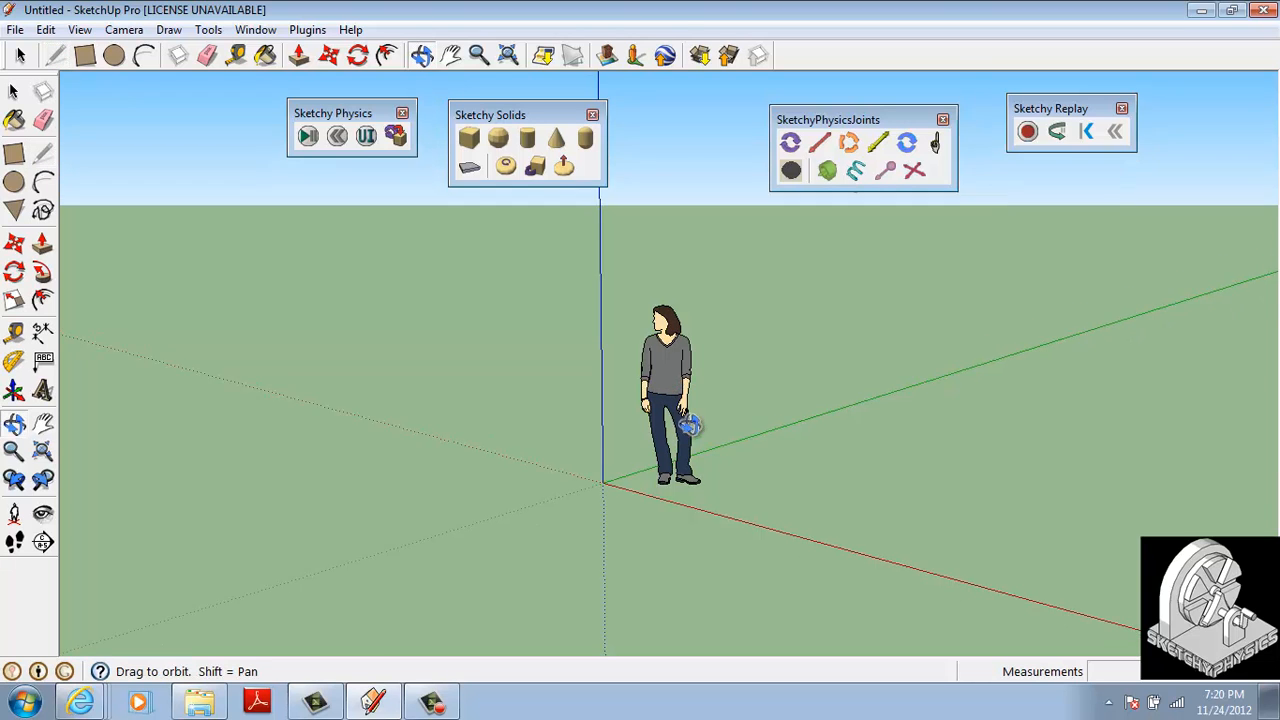
left_click_drag(686, 457, 660, 470)
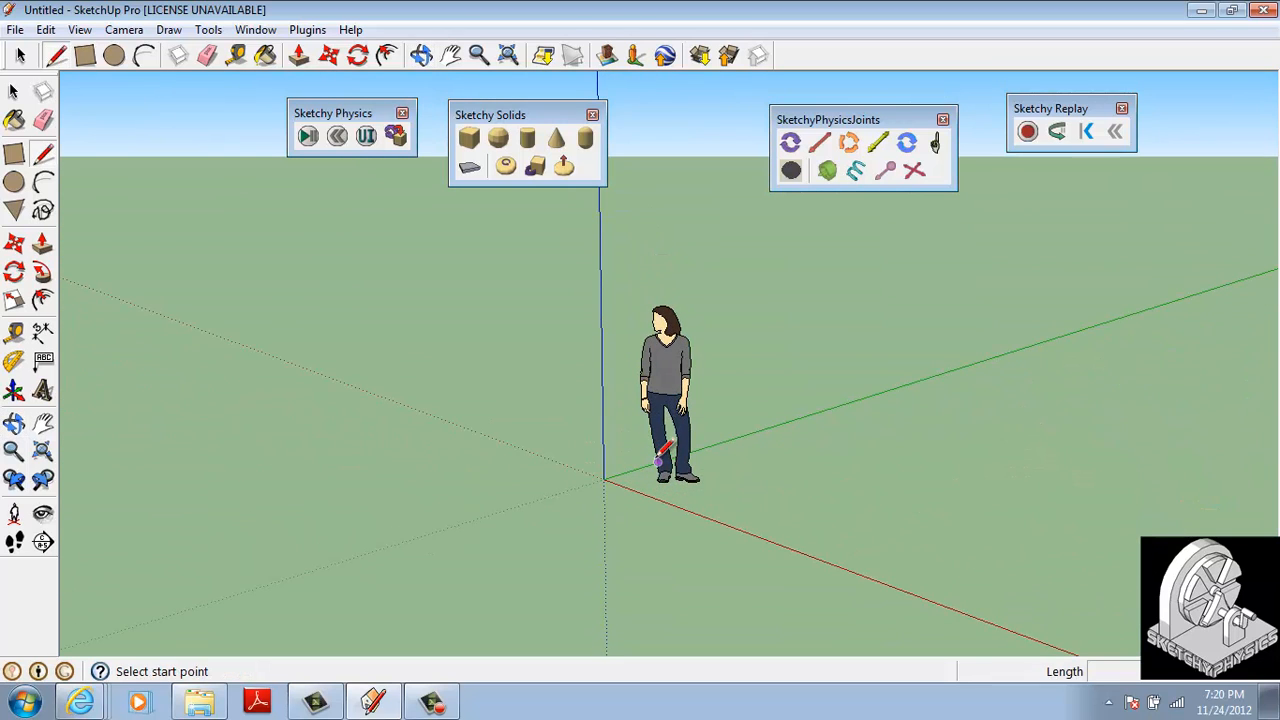
left_click_drag(673, 414, 695, 398, "shift")
key("l")
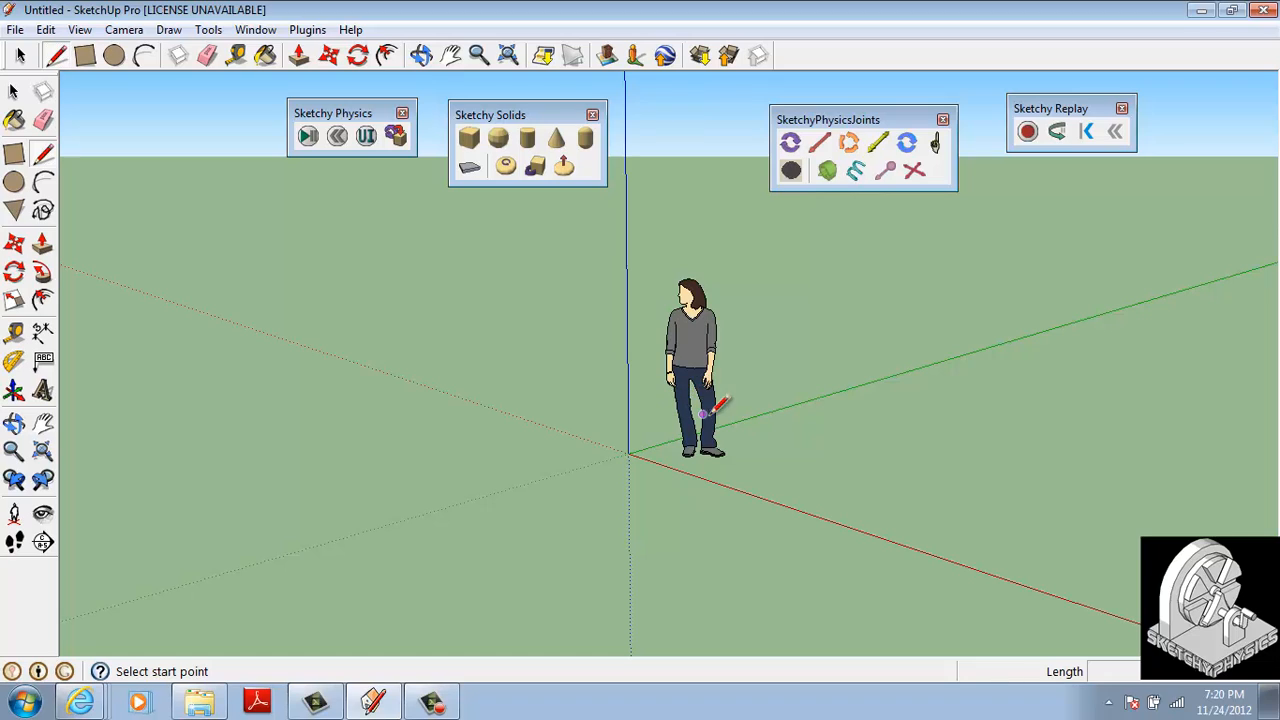
Create a solid floor under the standing figure.
left_click(470, 168)
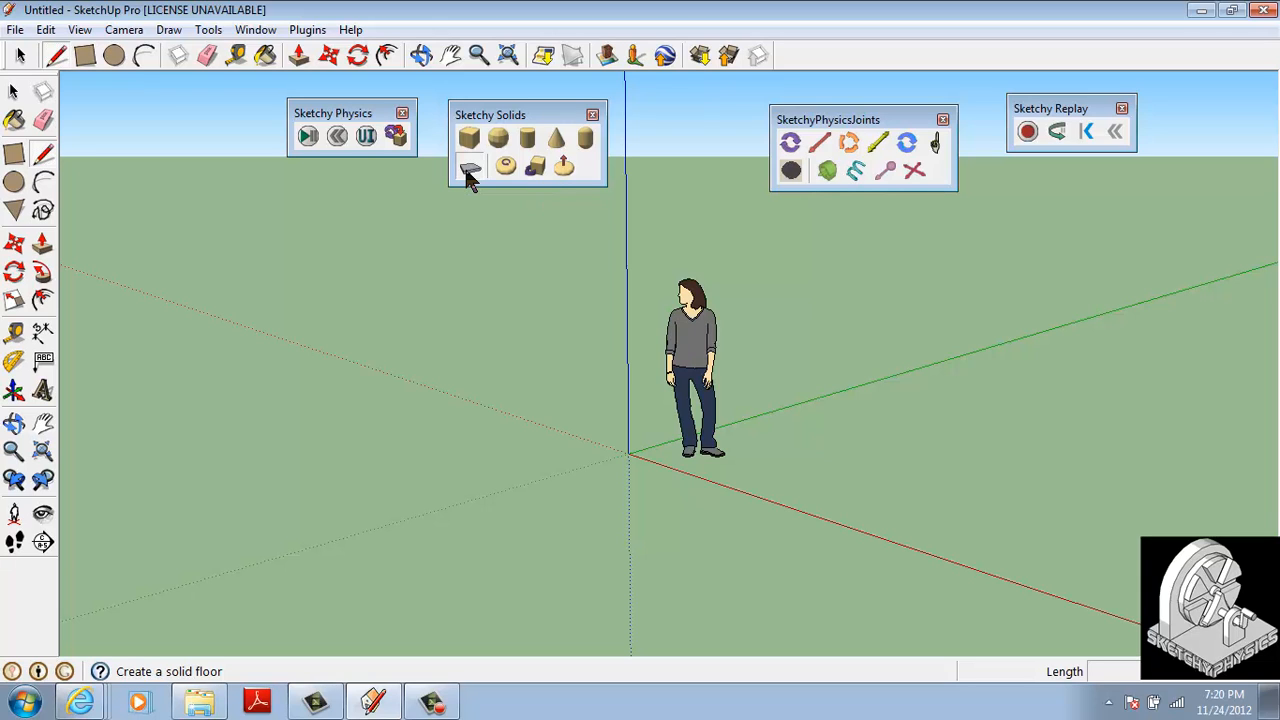
middle_click_drag(493, 230, 495, 250)
Dock the Sketchy Physics, Sketchy Solids, SketchyPhysicsJoints and Sketchy Replay toolbars in one row above the drawing area.
left_click_drag(362, 120, 350, 85)
mouse_move(503, 118)
left_mouse_down()
mouse_move(449, 91)
mouse_move(488, 82)
left_mouse_up()
left_click_drag(811, 124, 777, 60)
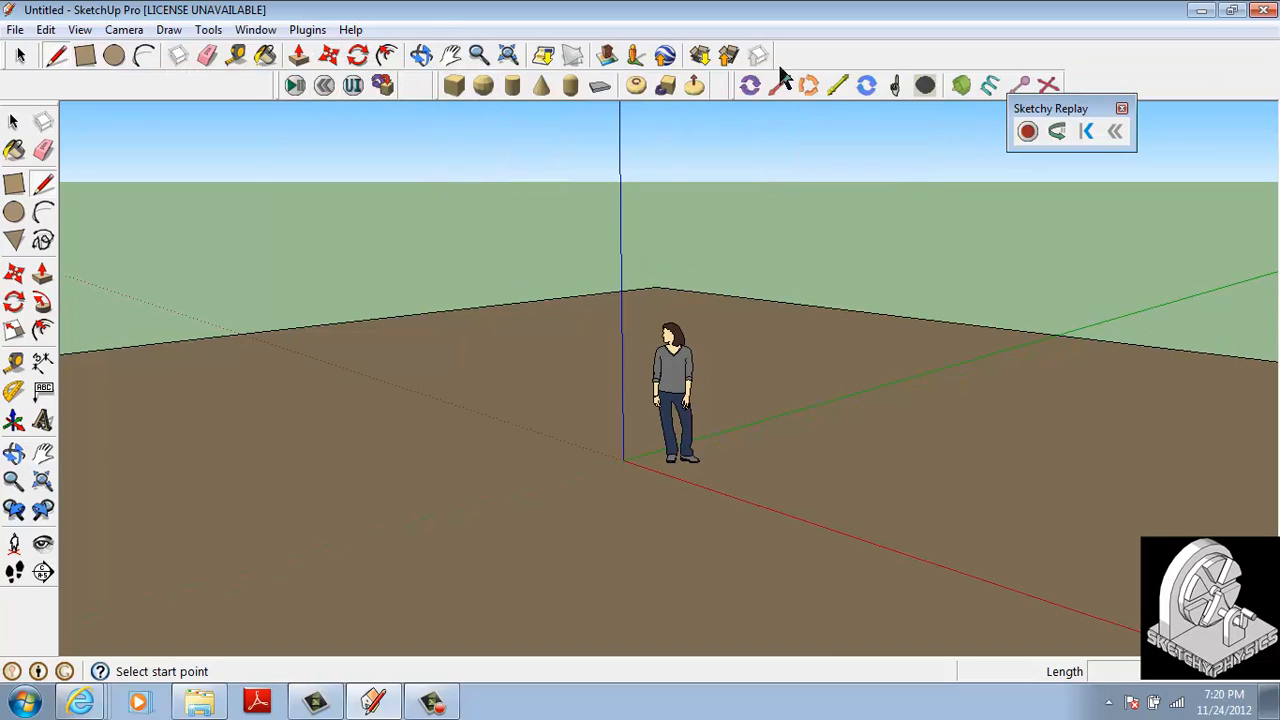
mouse_move(1070, 108)
left_mouse_down()
mouse_move(1107, 80)
mouse_move(1105, 66)
left_mouse_up()
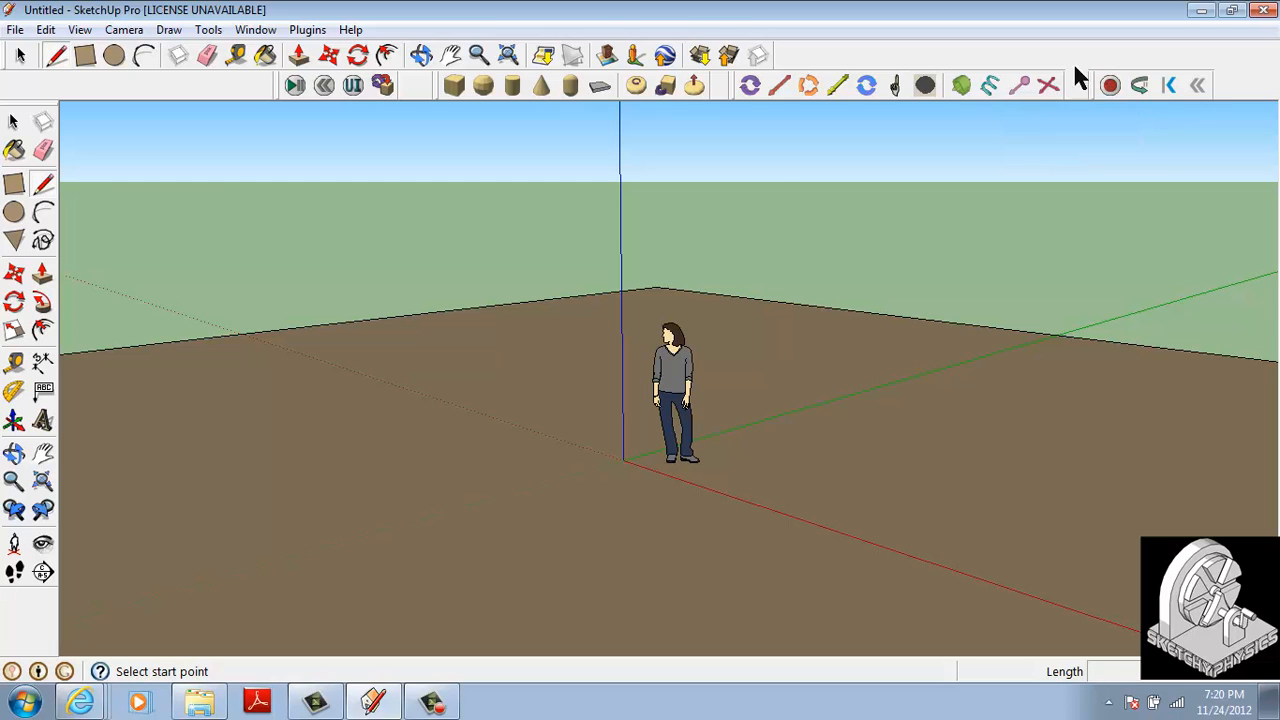
Create a solid box on the floor beside the standing figure, roughly as tall as the figure.
mouse_move(572, 310)
middle_mouse_down("shift")
mouse_move(563, 323)
mouse_move(573, 288)
mouse_move(555, 259)
middle_mouse_up("shift")
mouse_move(654, 296)
middle_mouse_down()
mouse_move(652, 350)
mouse_move(457, 369)
mouse_move(491, 386)
mouse_move(629, 394)
mouse_move(679, 394)
mouse_move(687, 378)
middle_mouse_up()
key("l")
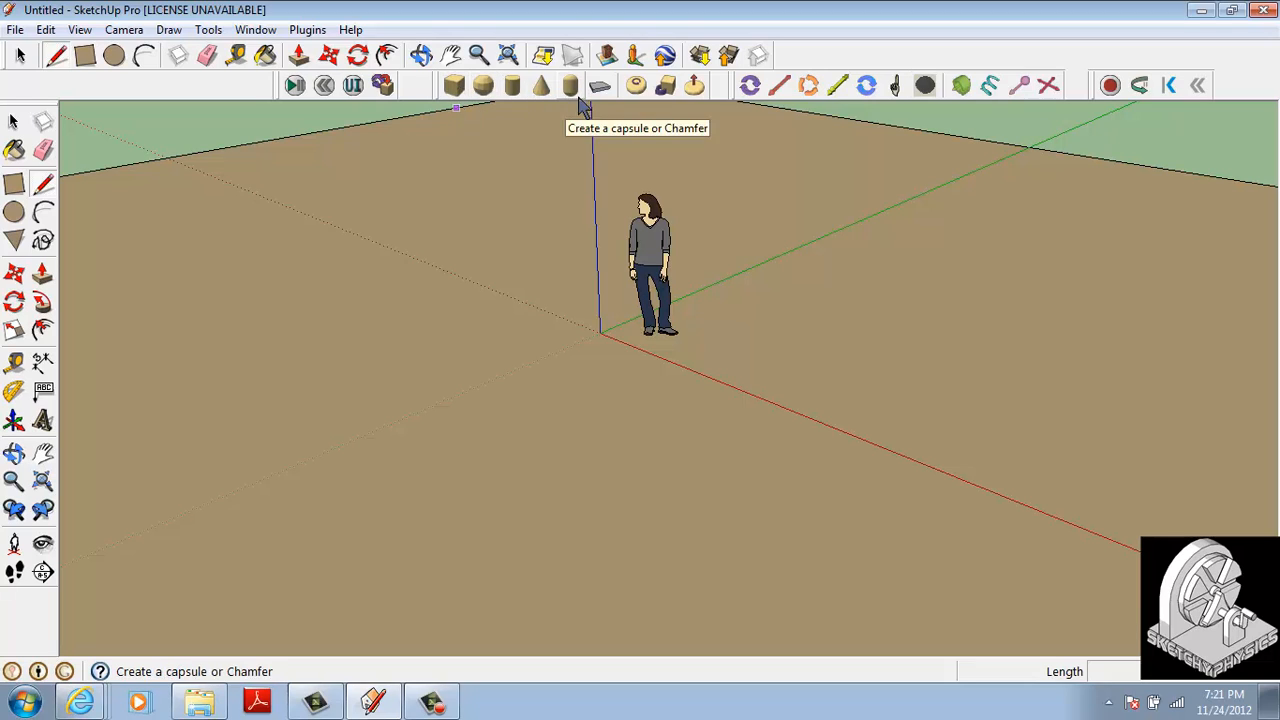
left_click(456, 88)
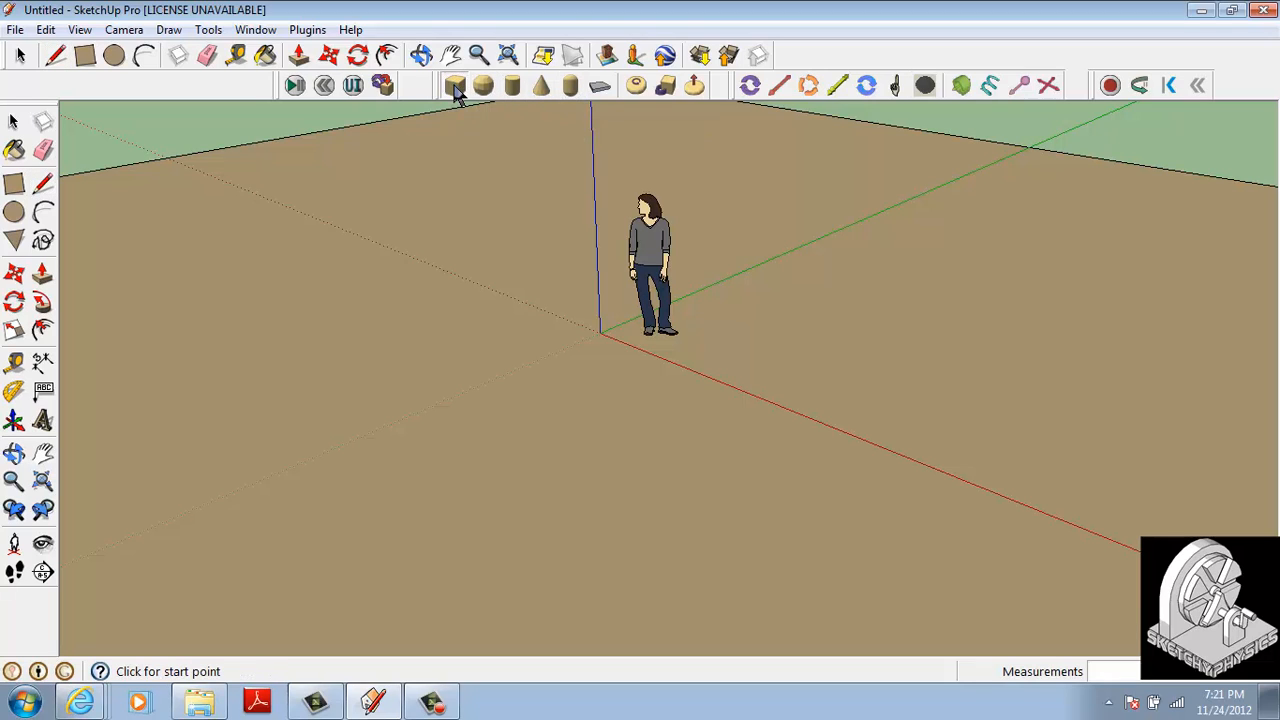
left_click(287, 277)
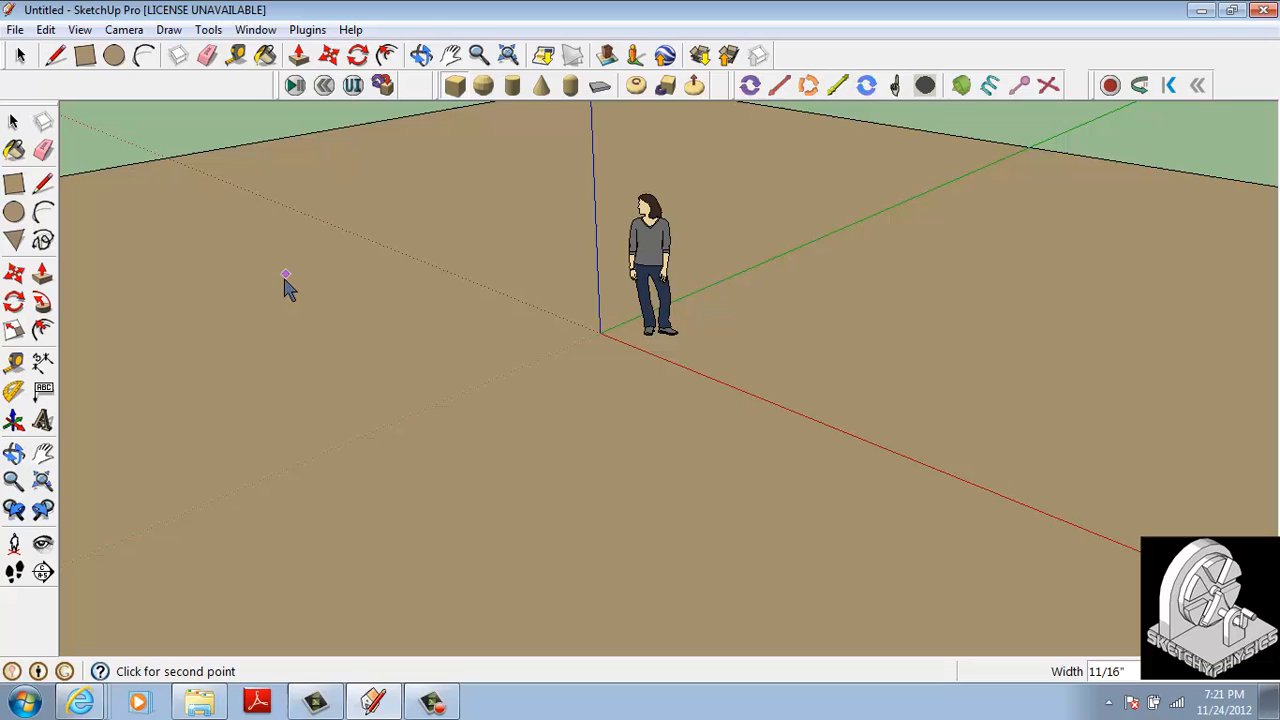
left_click(433, 350)
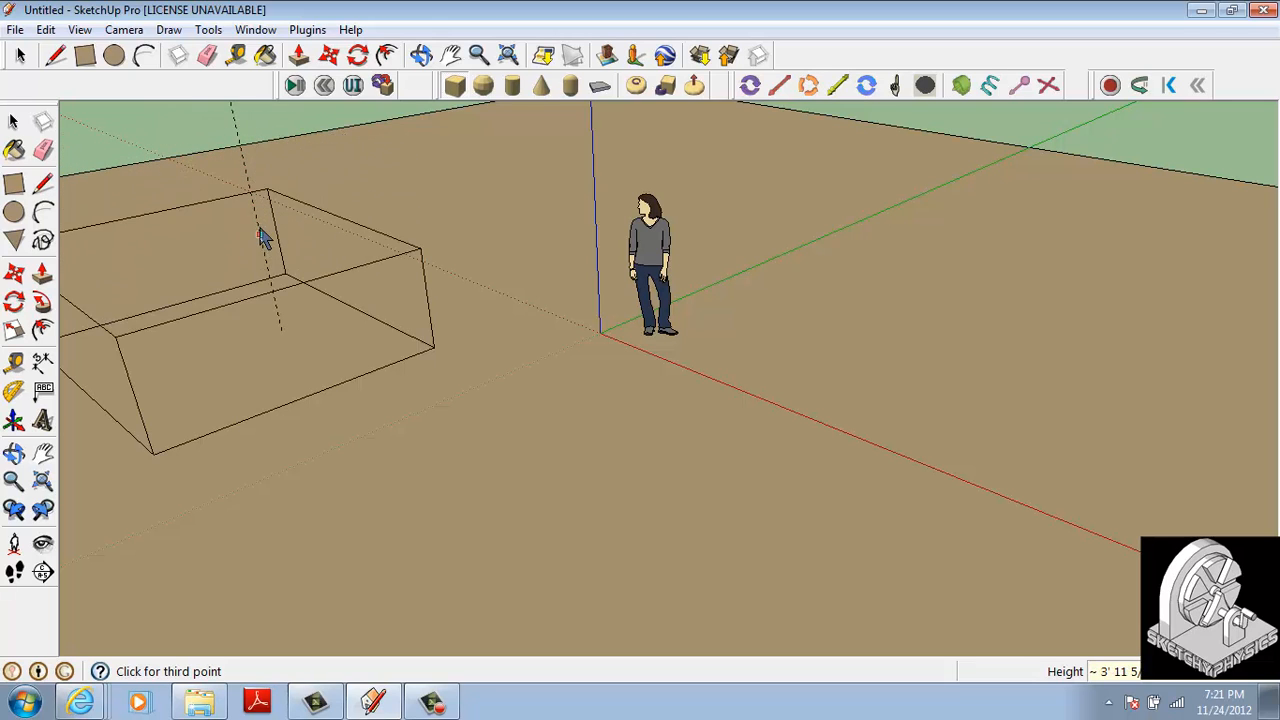
left_click(255, 203)
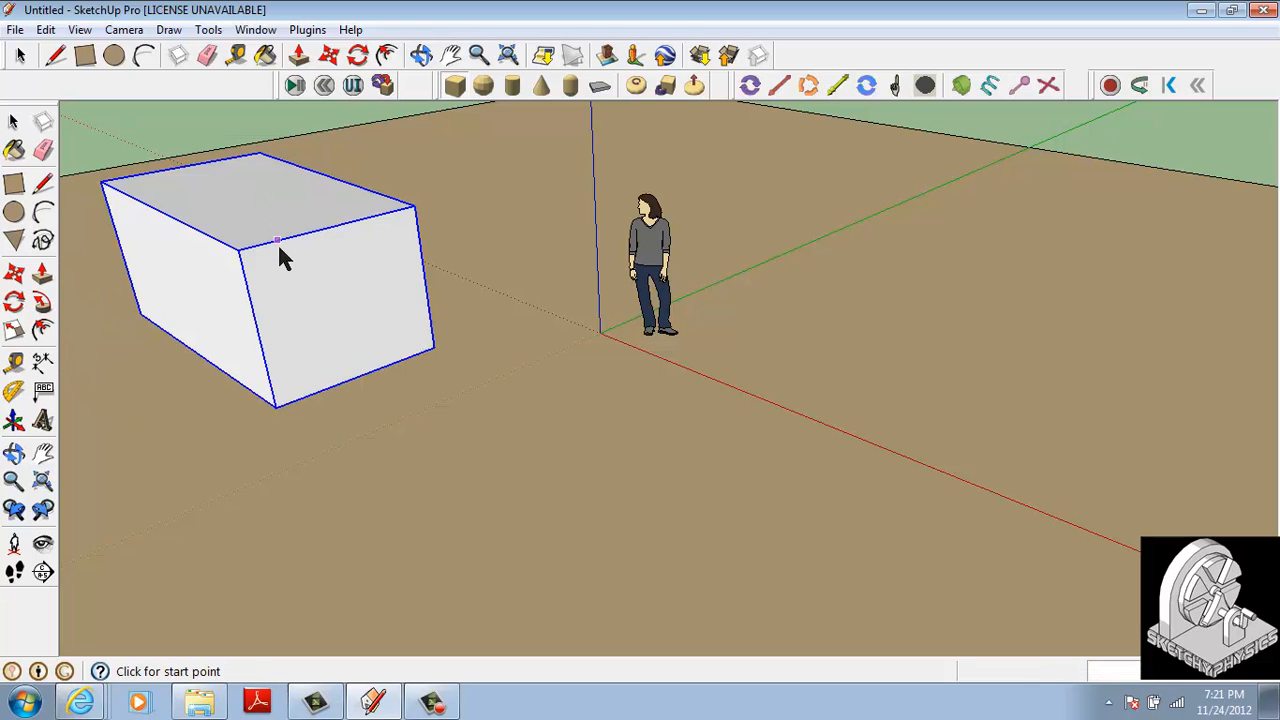
middle_click_drag(281, 255, 512, 278)
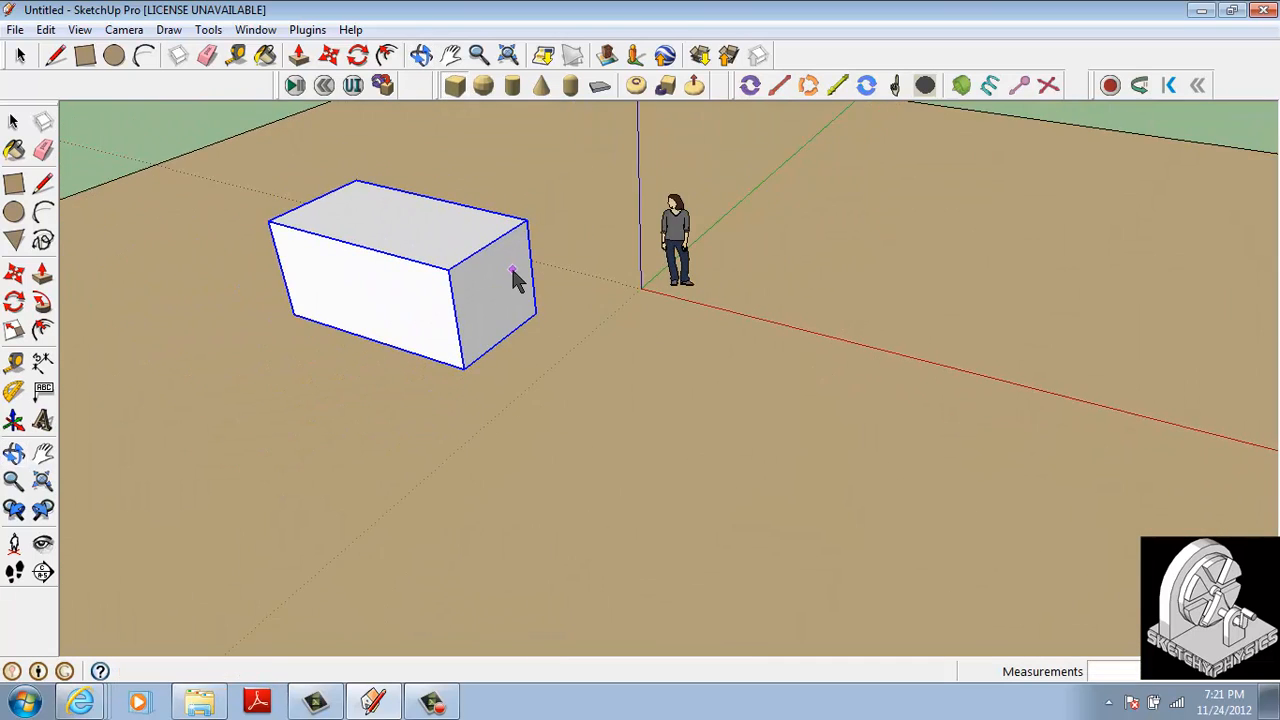
scroll(514, 279, "down", 2)
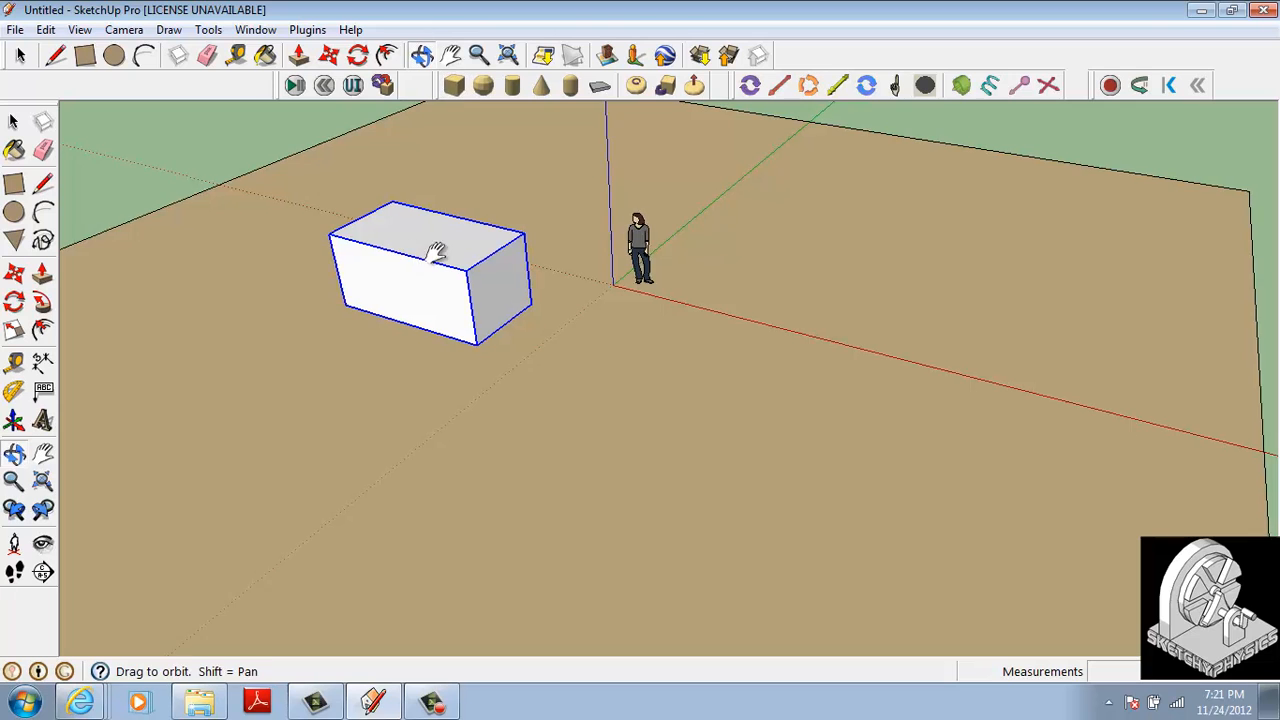
middle_click_drag(437, 252, 508, 323, "shift")
scroll(482, 272, "up", 3)
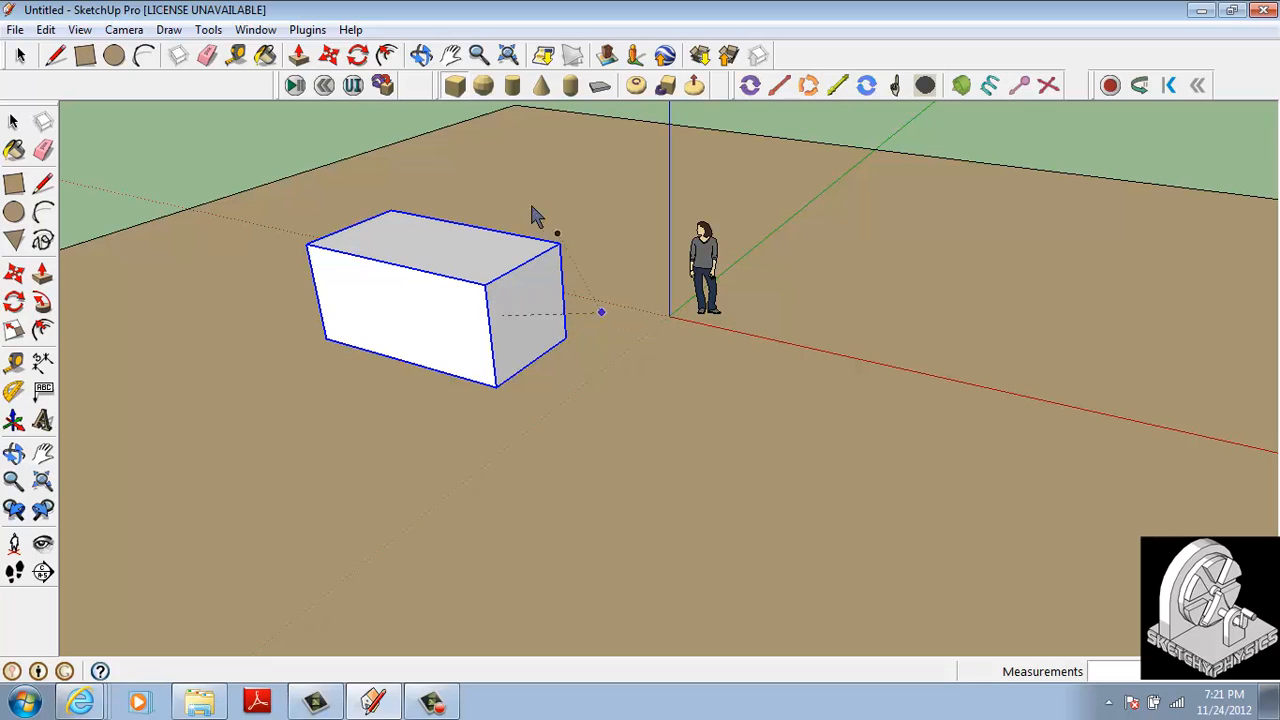
left_click(455, 86)
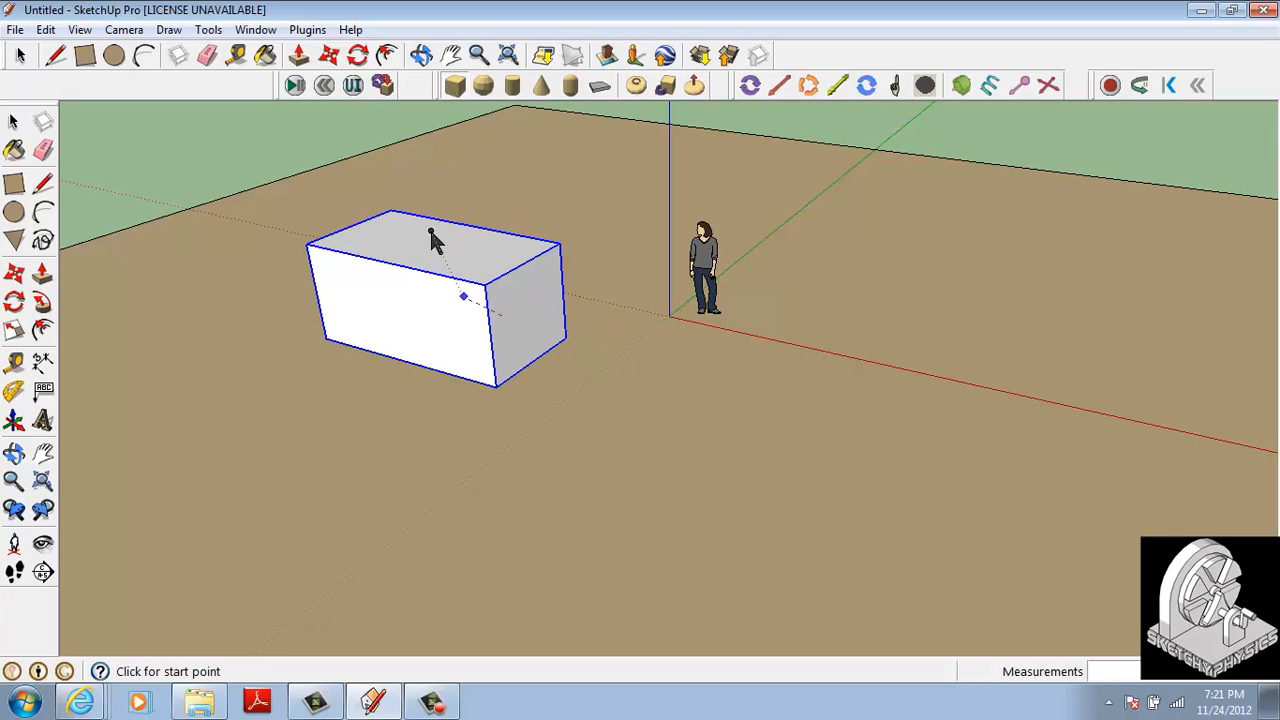
left_click(436, 246)
middle_click_drag(480, 266, 595, 230)
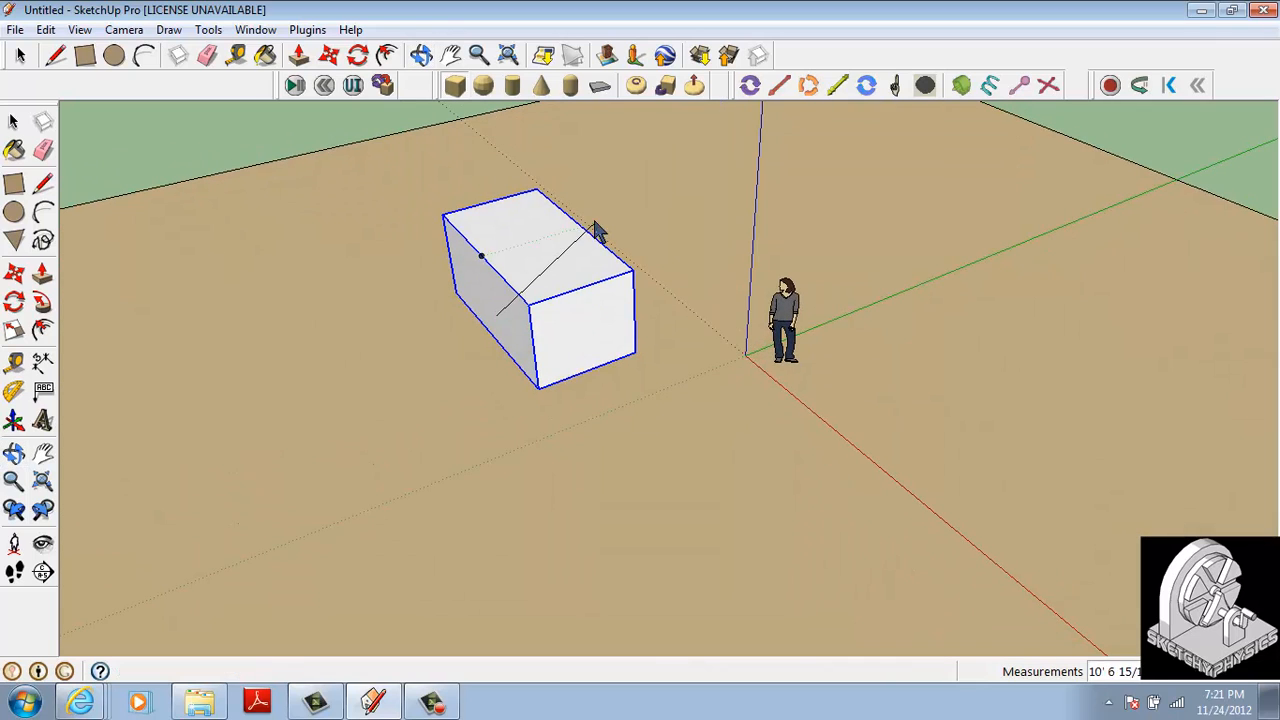
key("Escape")
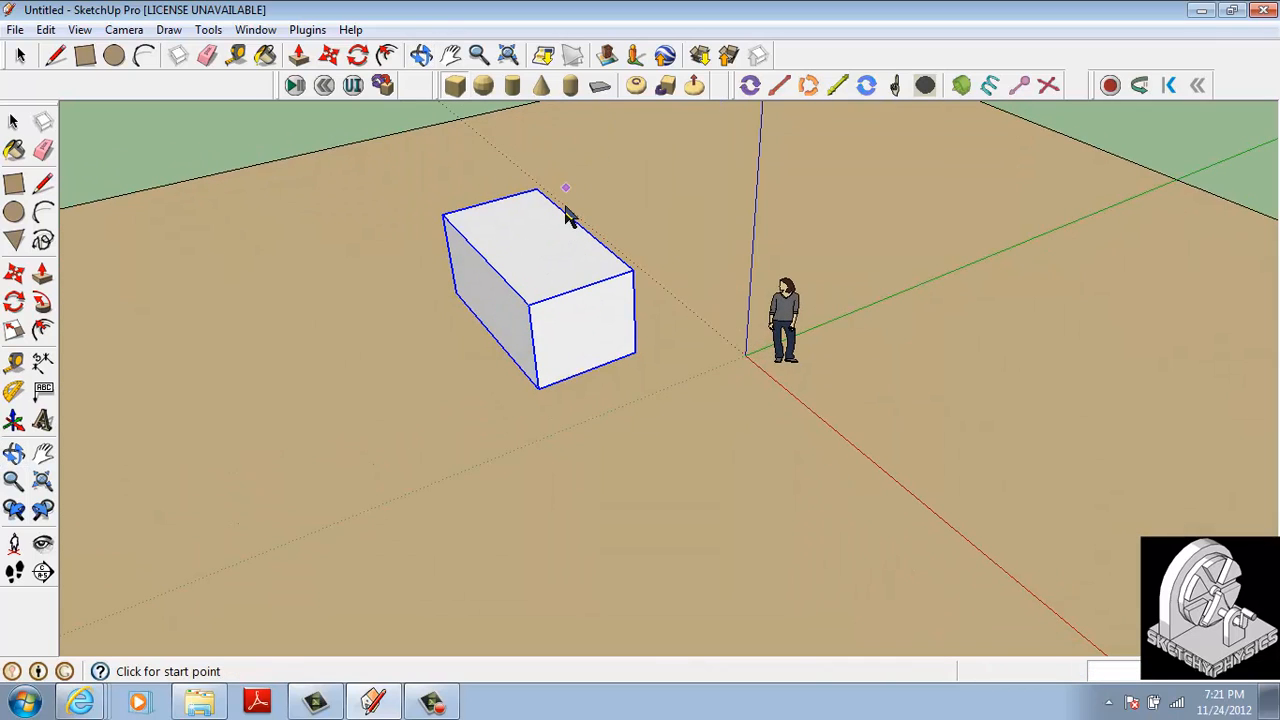
Create a second solid box about 4' wide across the top of the first, starting on its top edge and overhanging the opposite side.
left_click(564, 214)
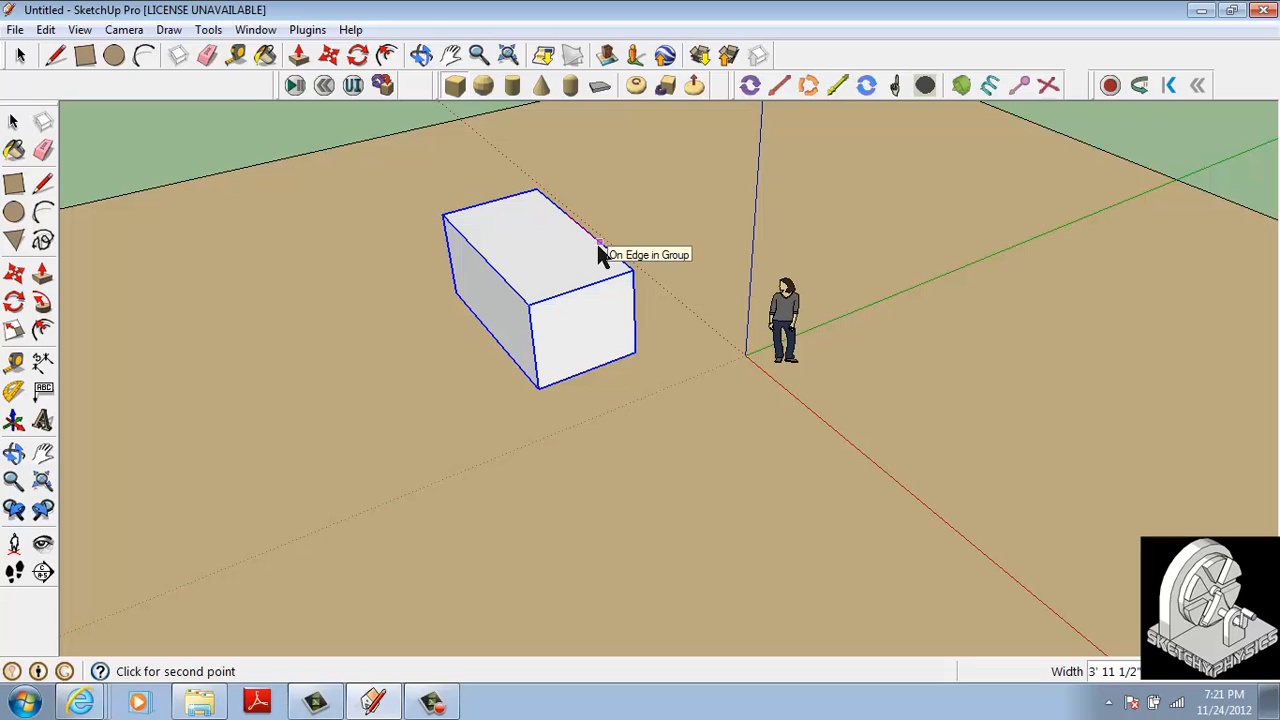
left_click(598, 246)
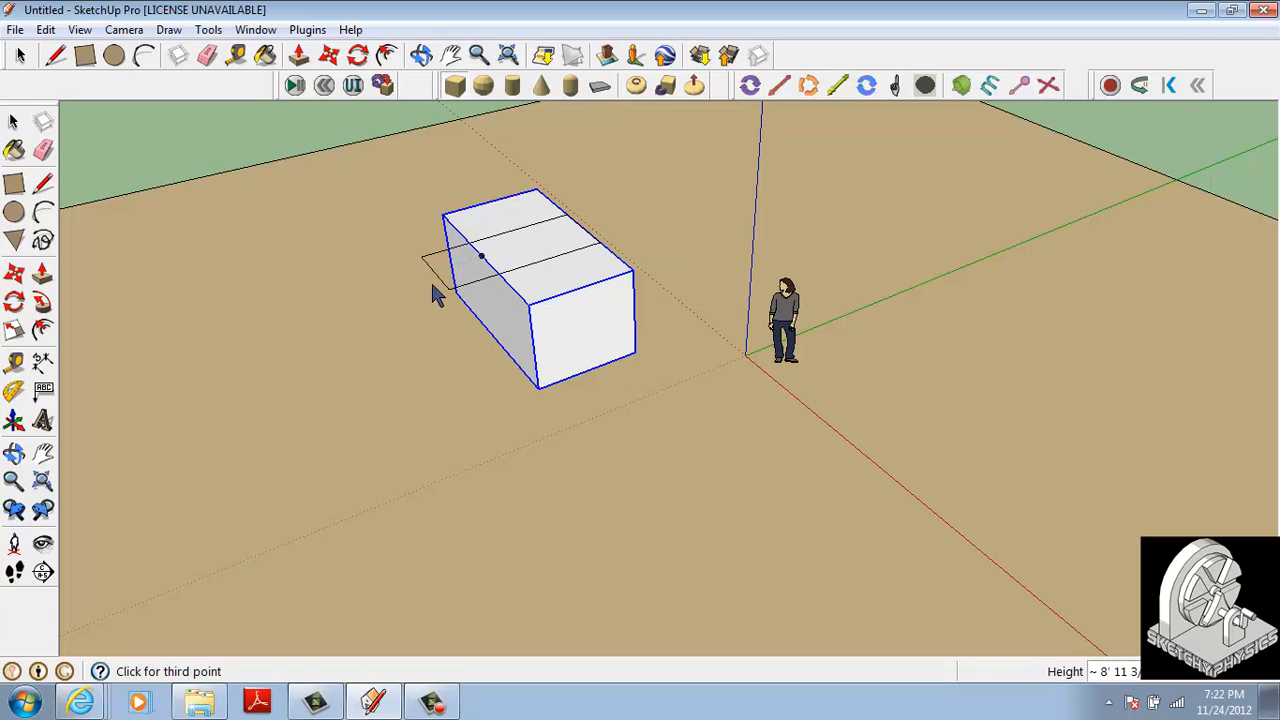
left_click(472, 210)
Create a solid sphere at the top corner of the lower box nearest the standing figure.
middle_click_drag(414, 294, 543, 180)
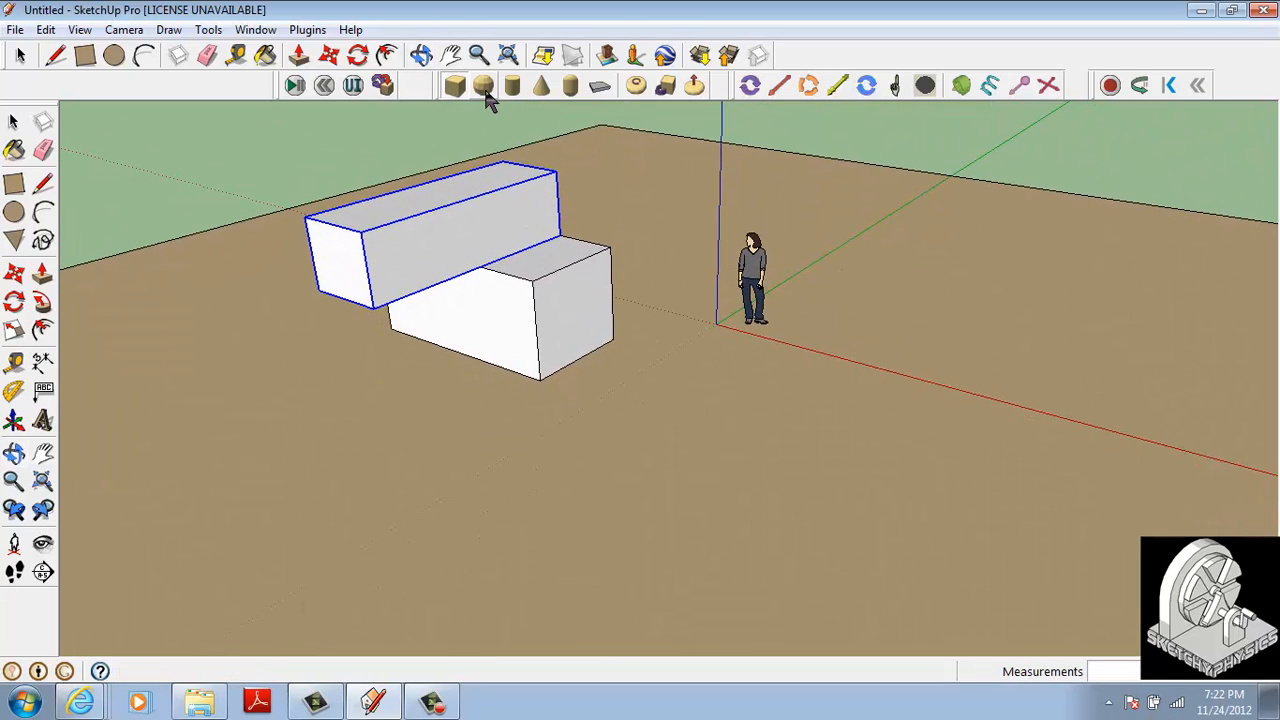
left_click(512, 85)
left_click(610, 247)
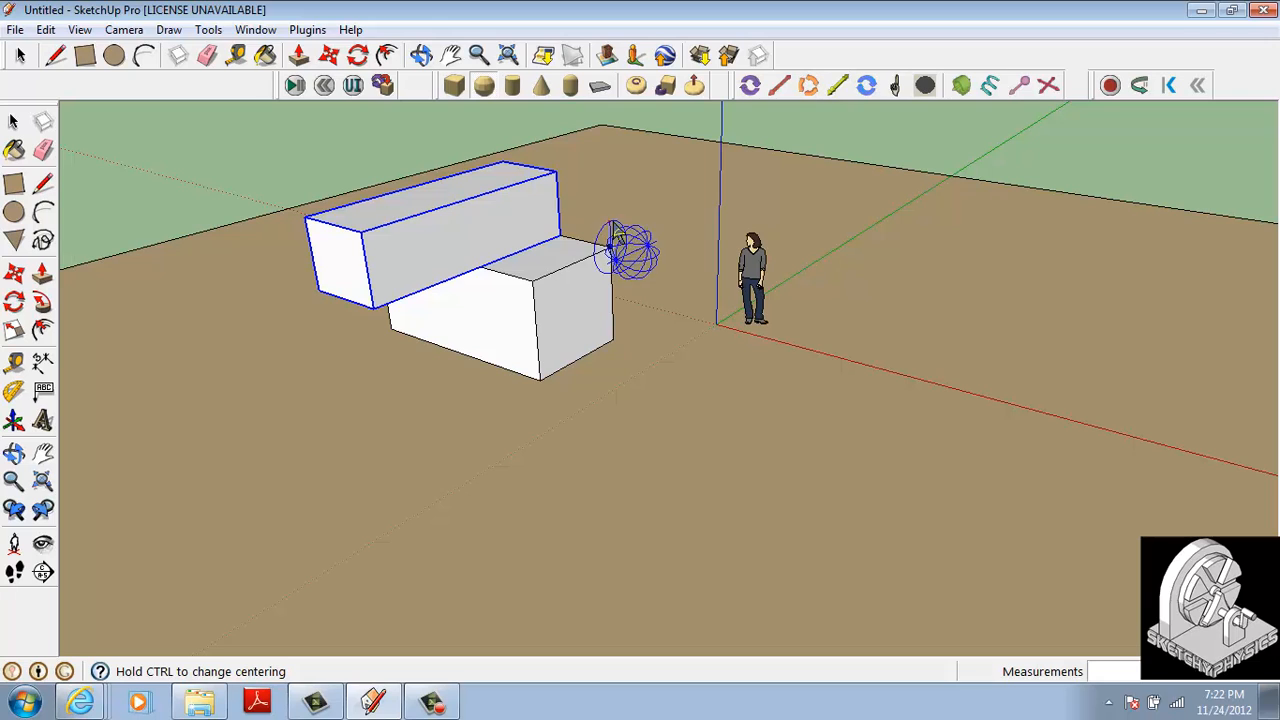
left_click(609, 208)
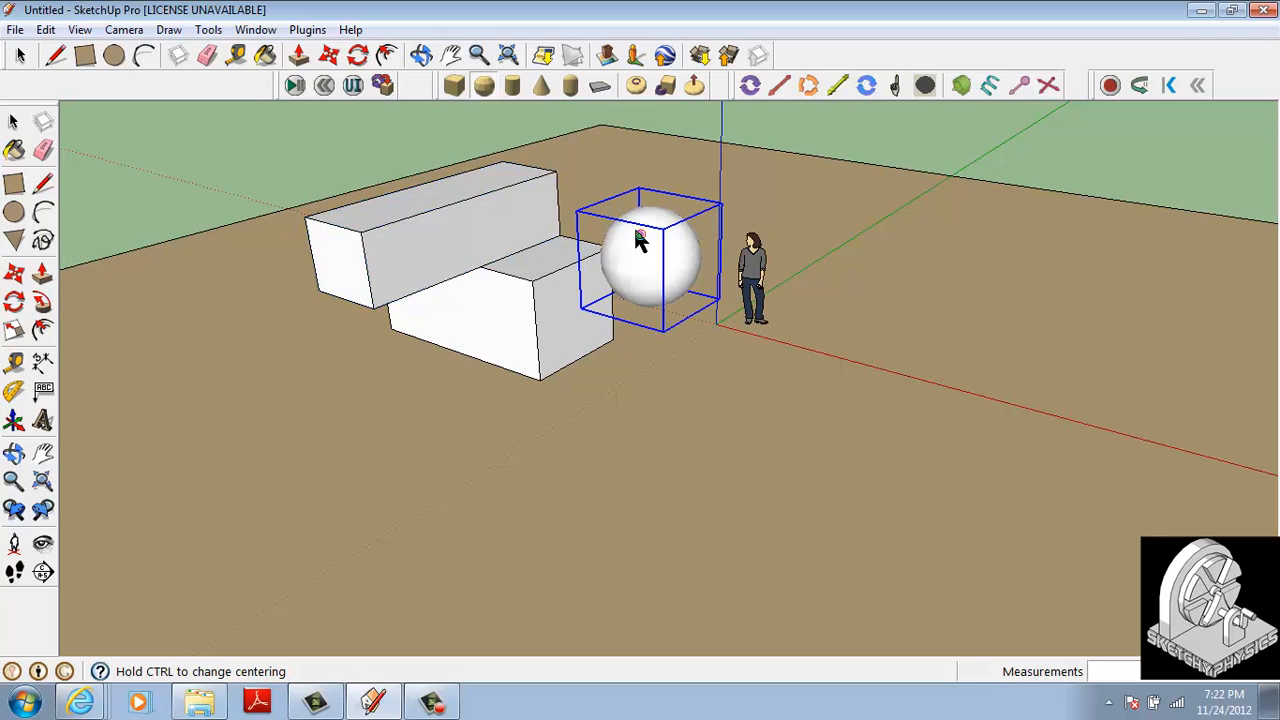
Create a tall, narrow solid cone on top of the upper box, at its overhanging end.
left_click(542, 86)
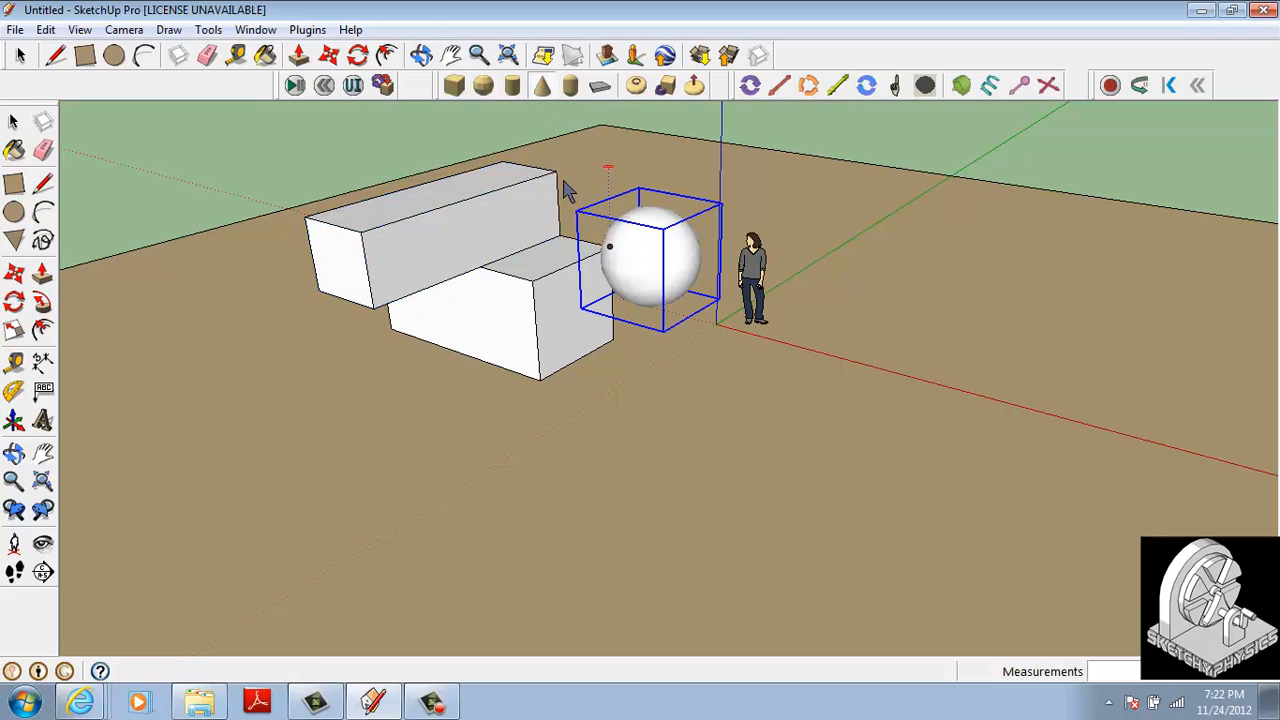
left_click(364, 217)
left_click(341, 217)
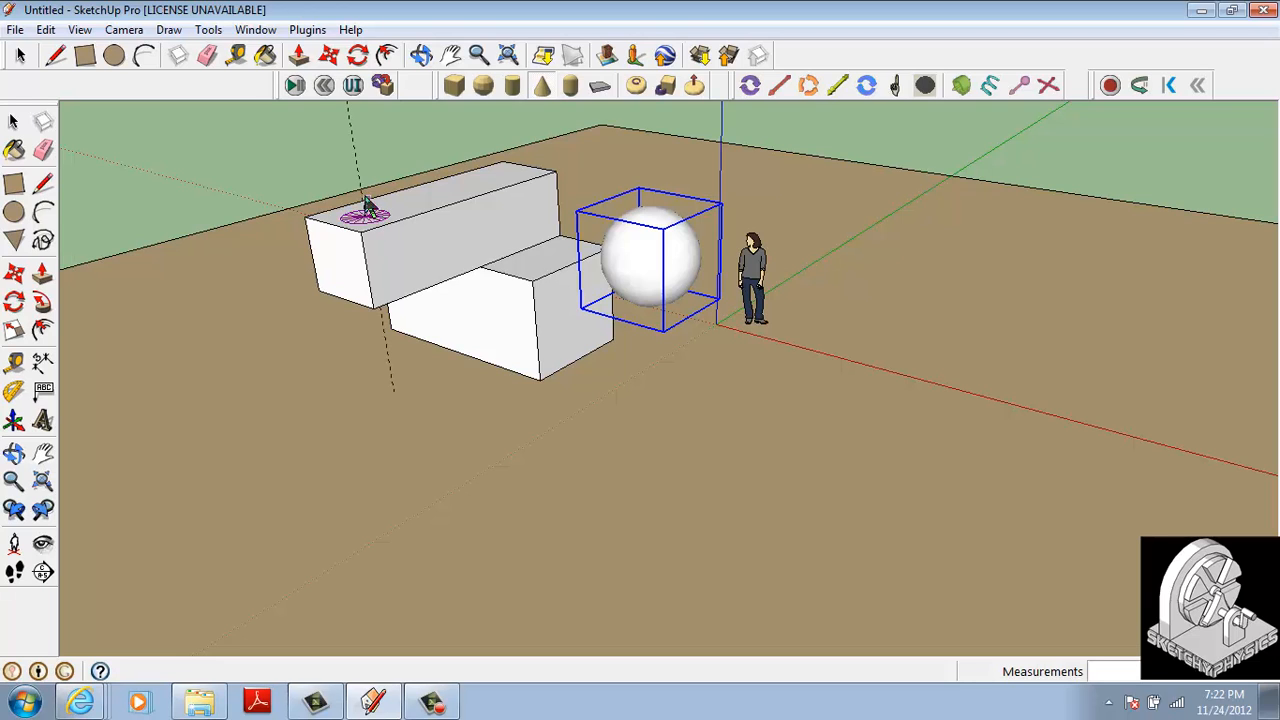
left_click(350, 133)
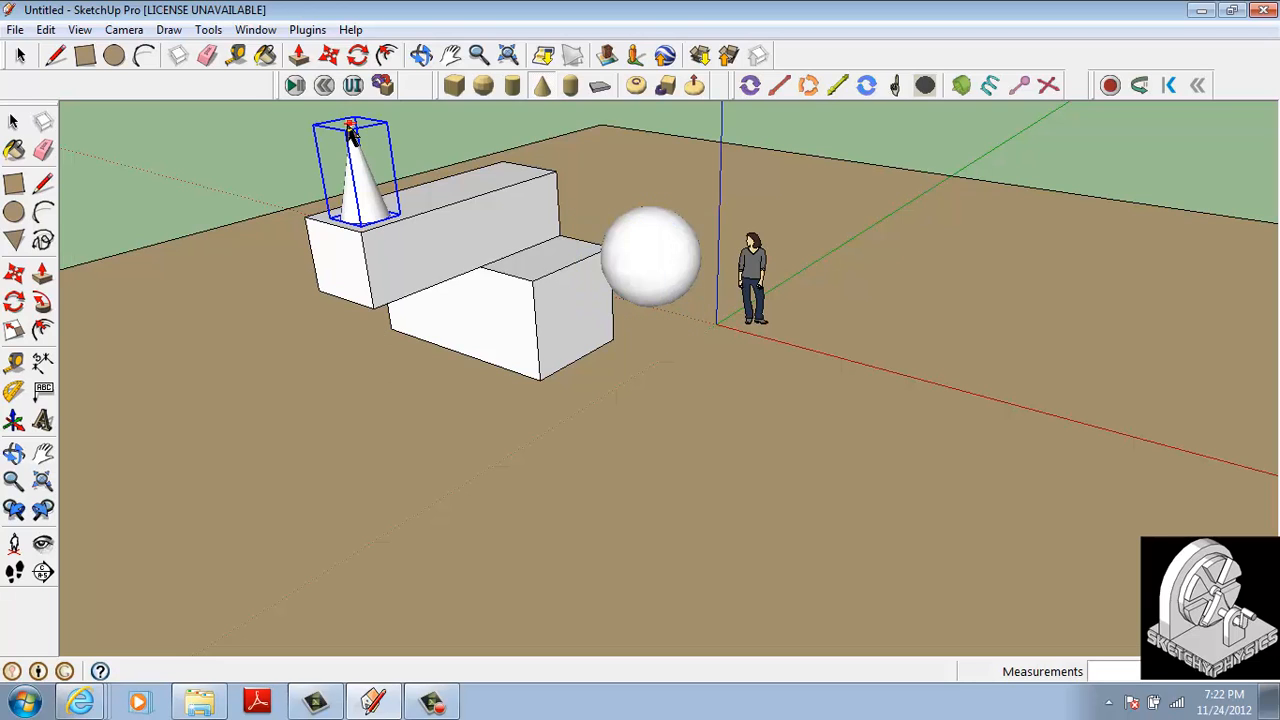
Create an upright solid capsule at the front top corner of the lower box and return to the Select tool.
left_click(570, 86)
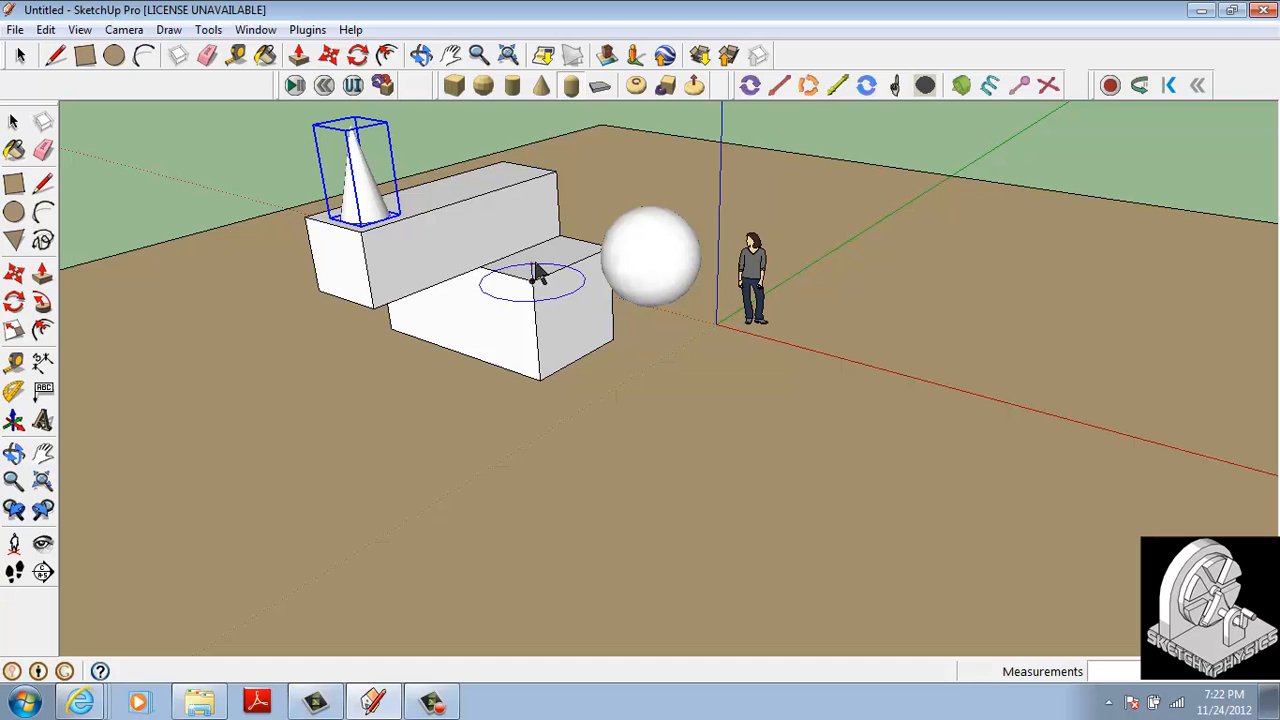
left_click(534, 272)
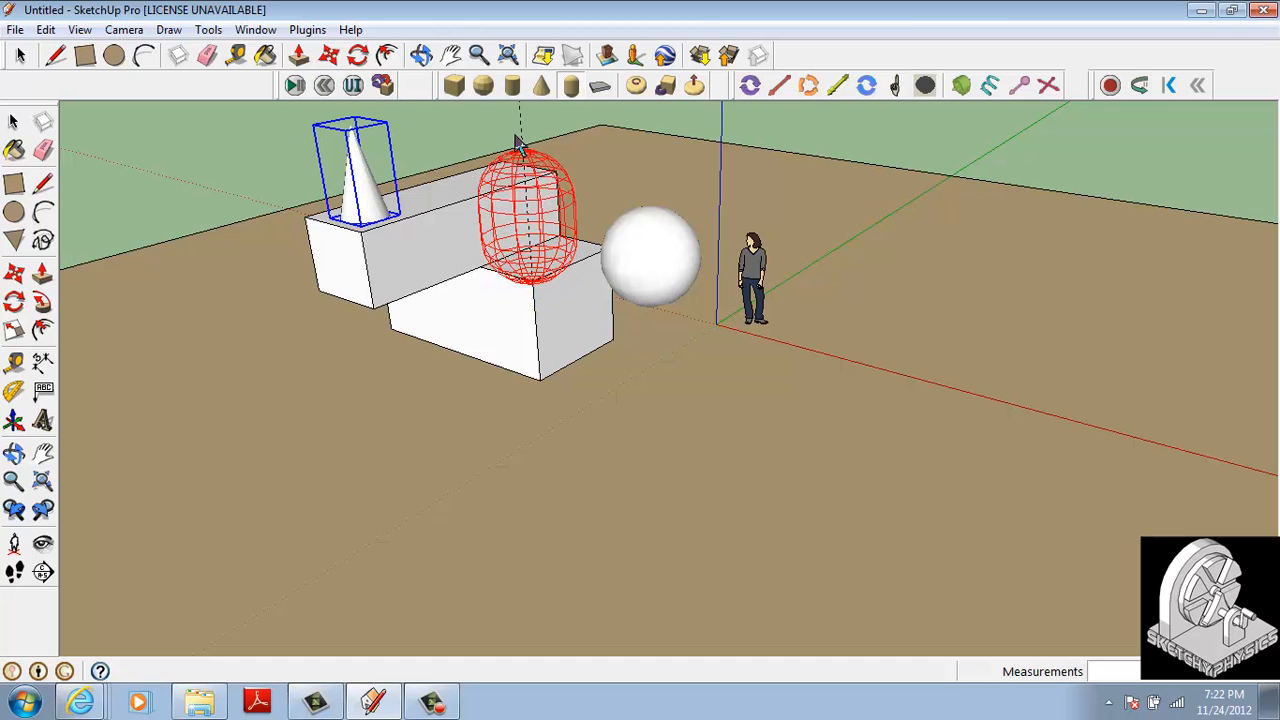
left_click(517, 122)
middle_click_drag(512, 224, 581, 303)
scroll(570, 295, "up", 3)
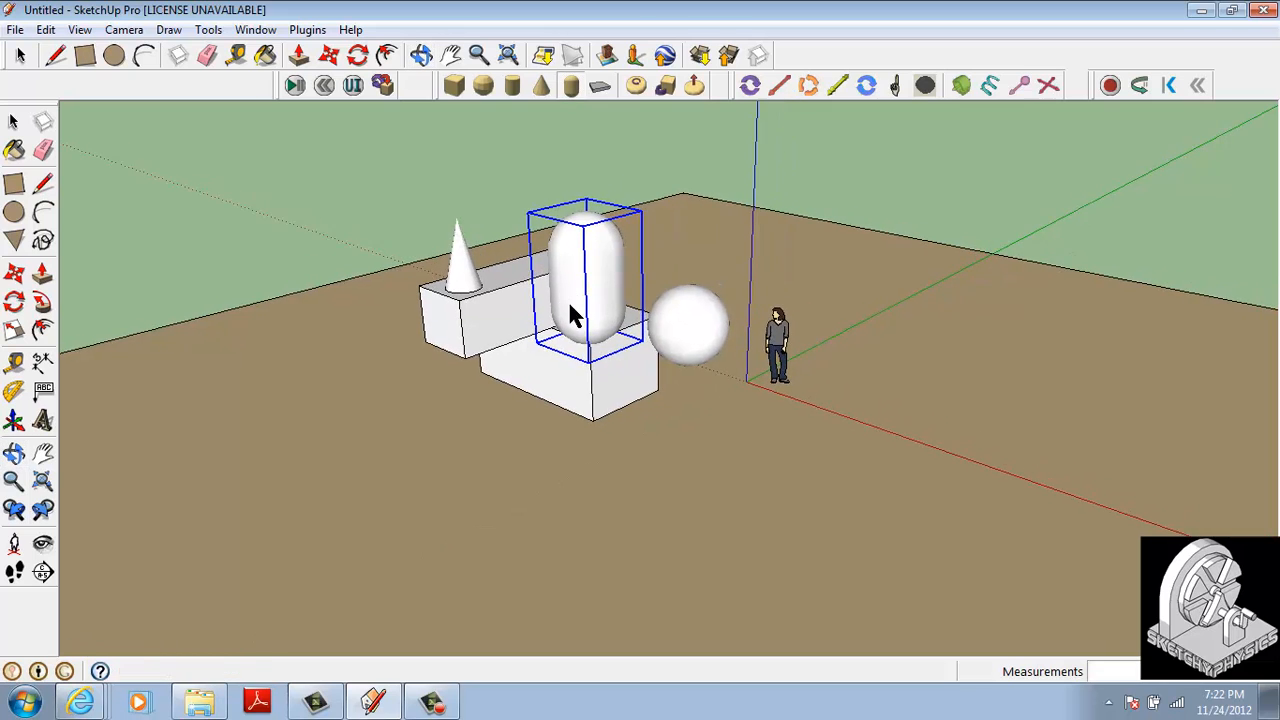
scroll(720, 355, "down", 2)
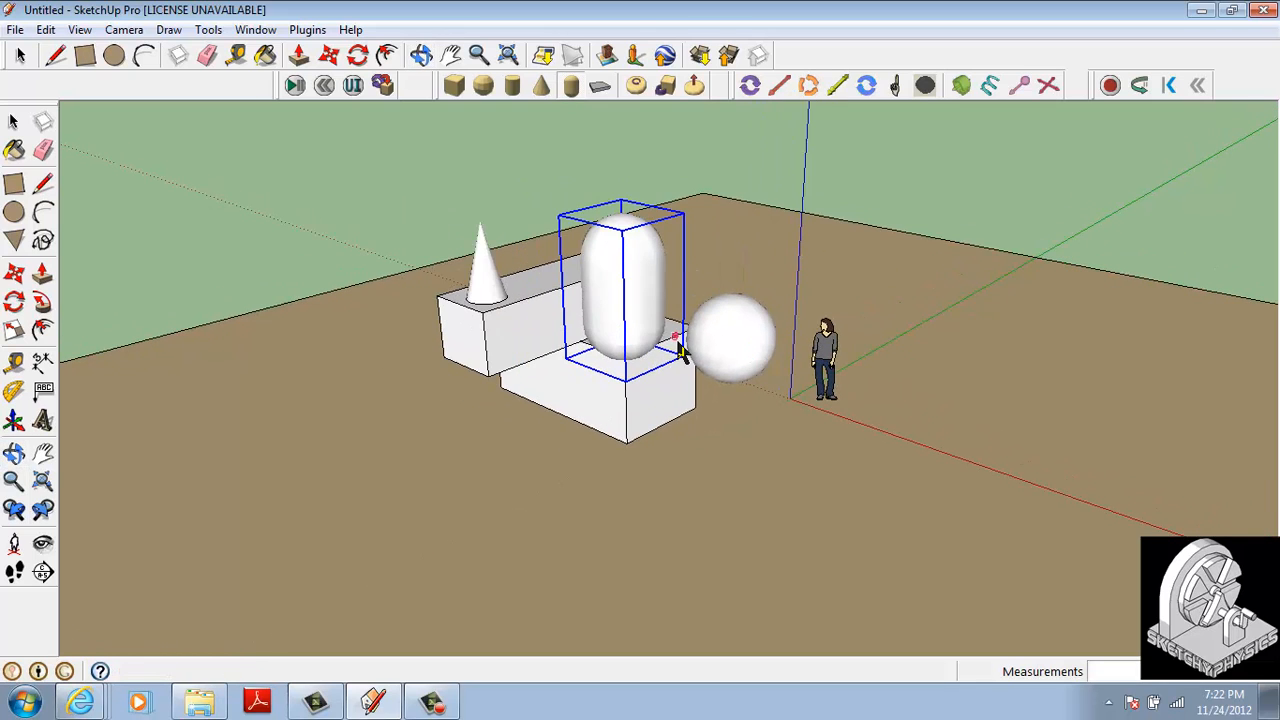
middle_click_drag(680, 349, 632, 332)
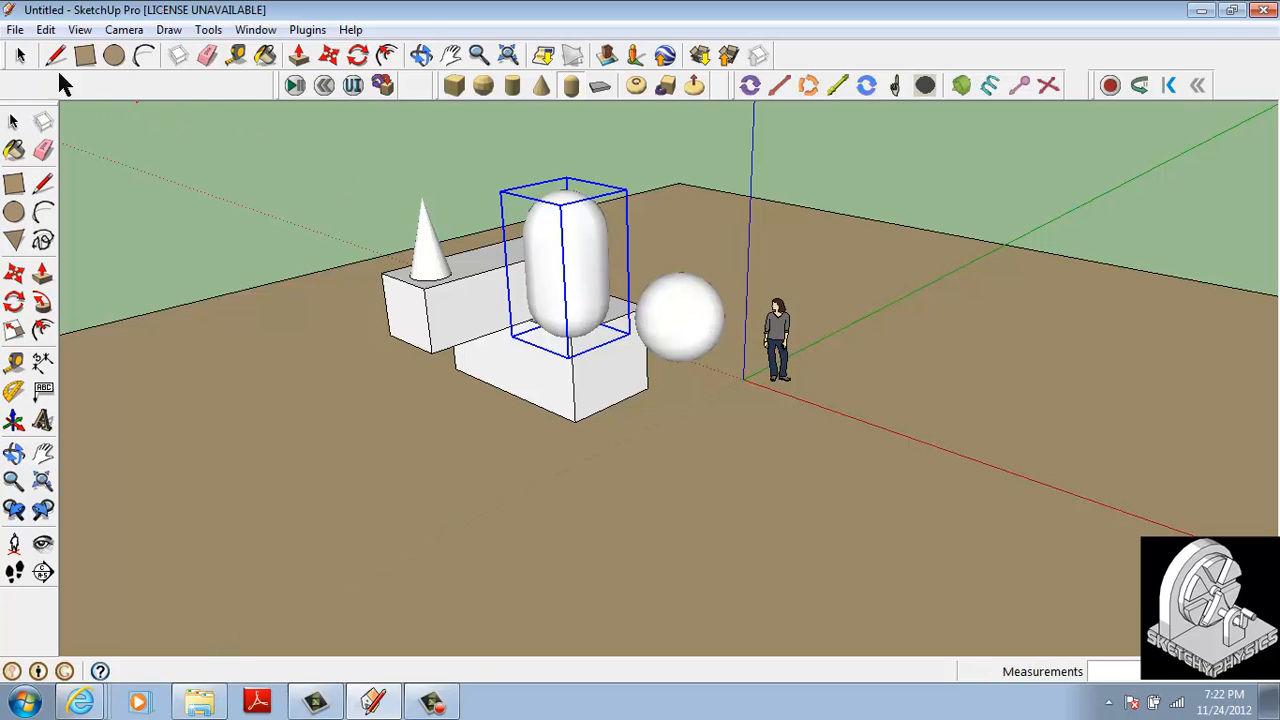
left_click(20, 55)
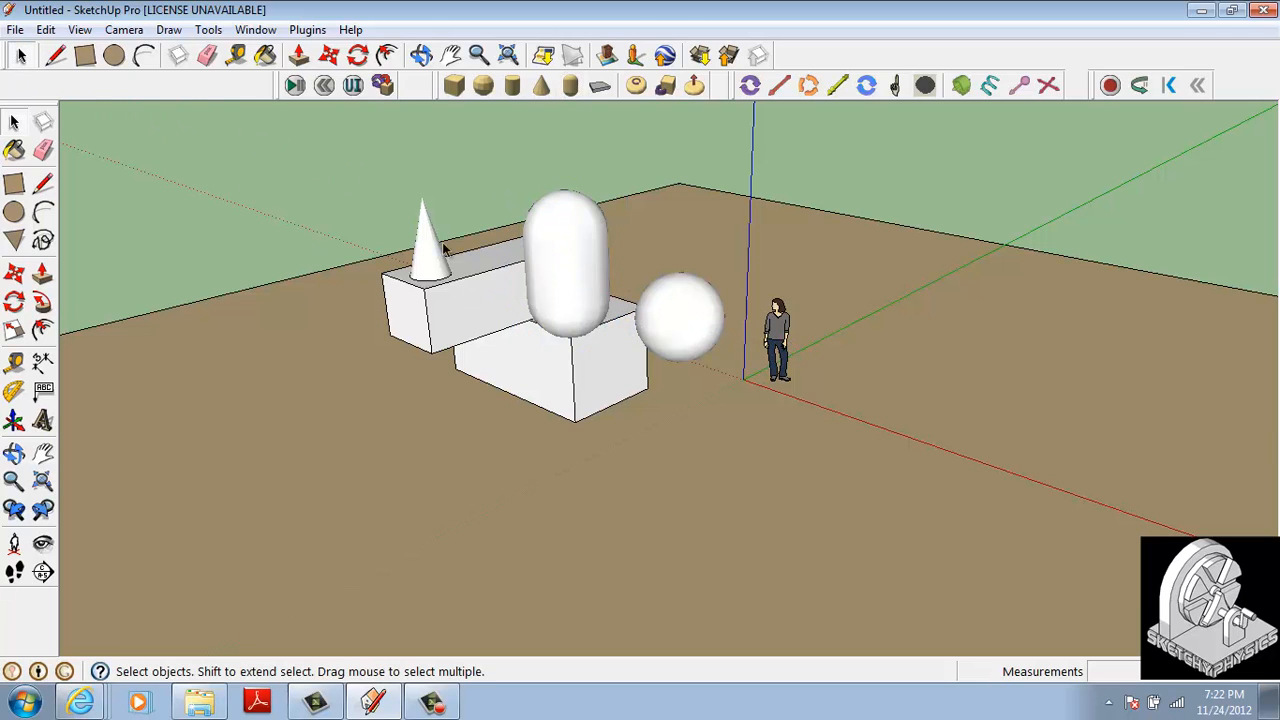
Run the physics simulation on the stacked solids until they fall and settle, and reset them to their starting positions.
scroll(509, 320, "up", 3)
middle_click_drag(509, 320, 520, 360, "shift")
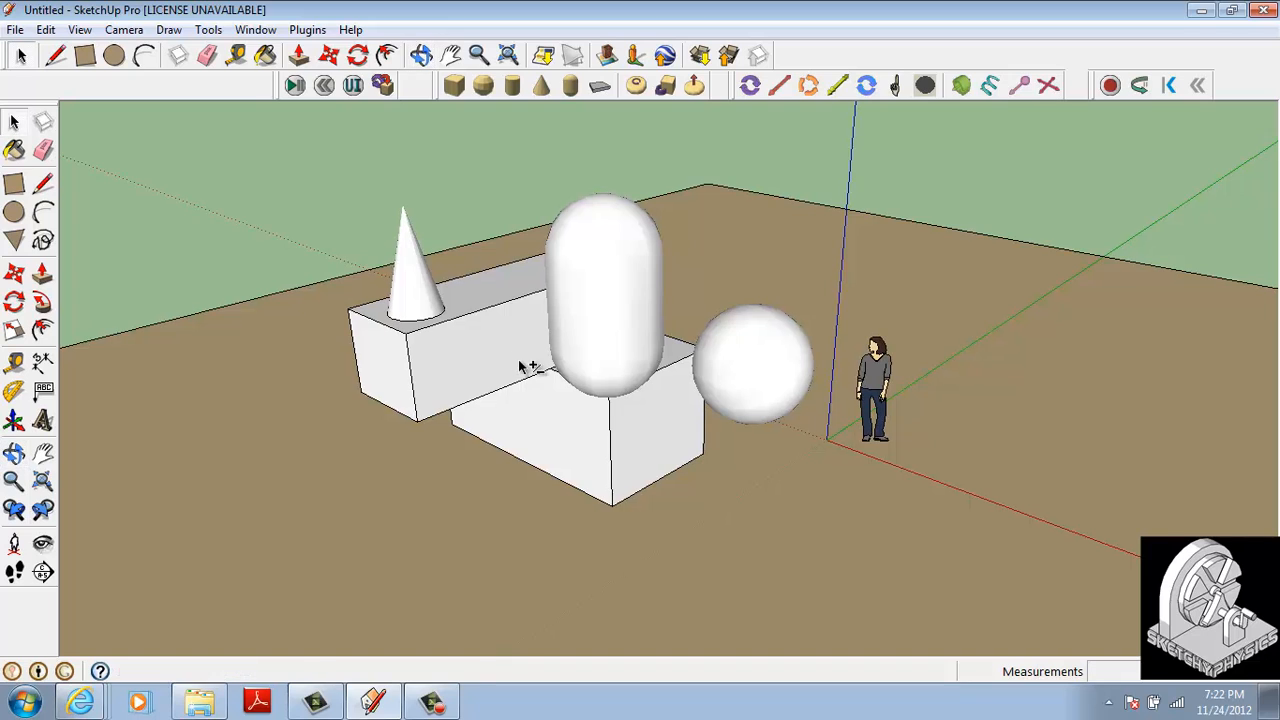
scroll(520, 360, "down", 1)
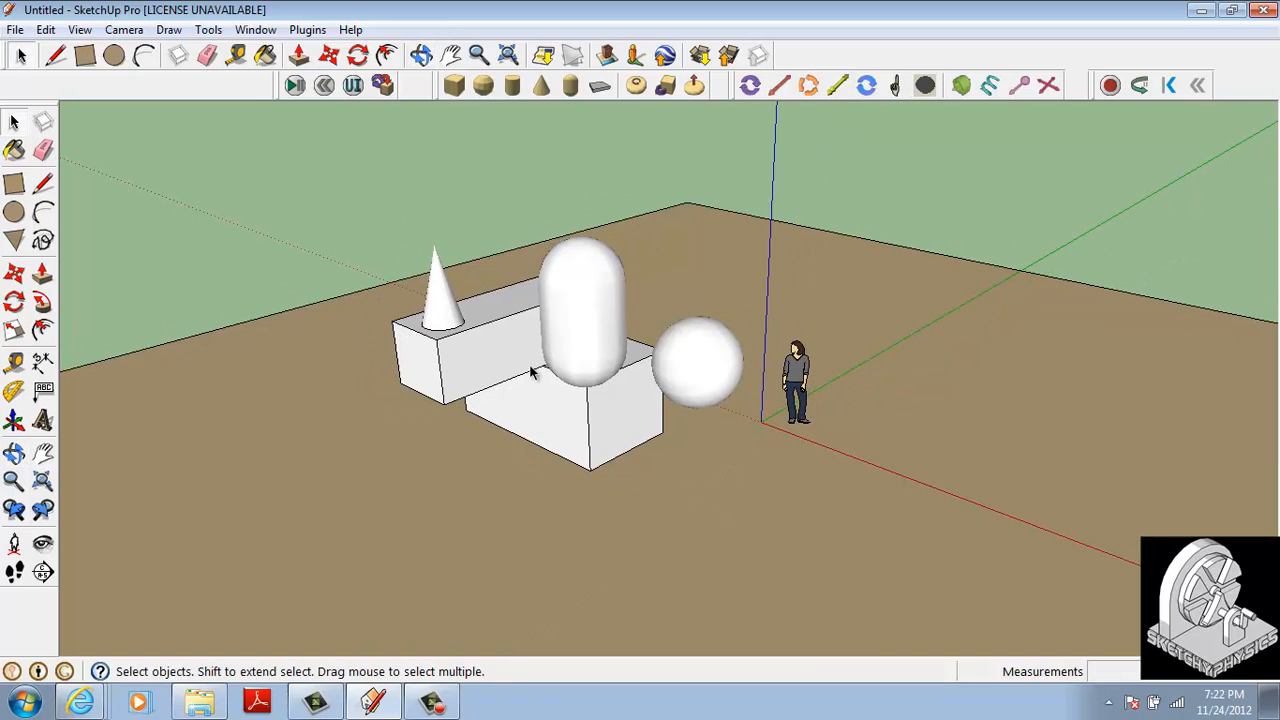
middle_click_drag(531, 371, 484, 345)
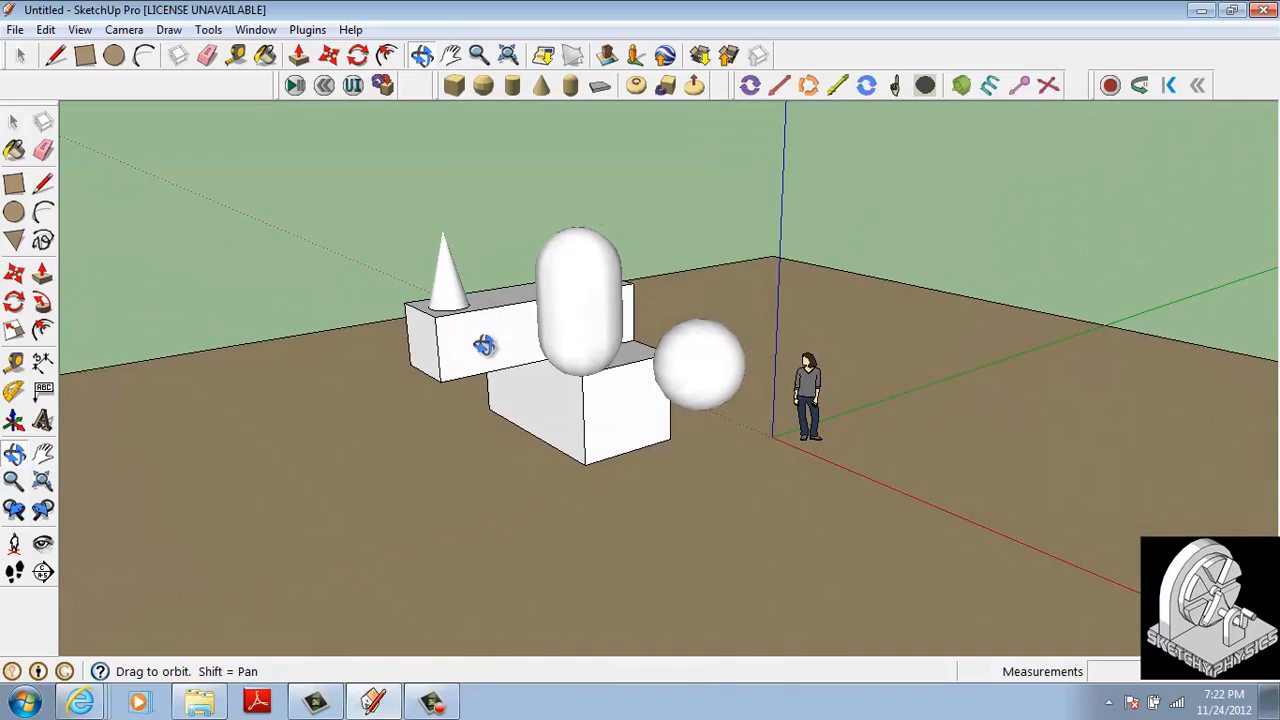
left_click(296, 86)
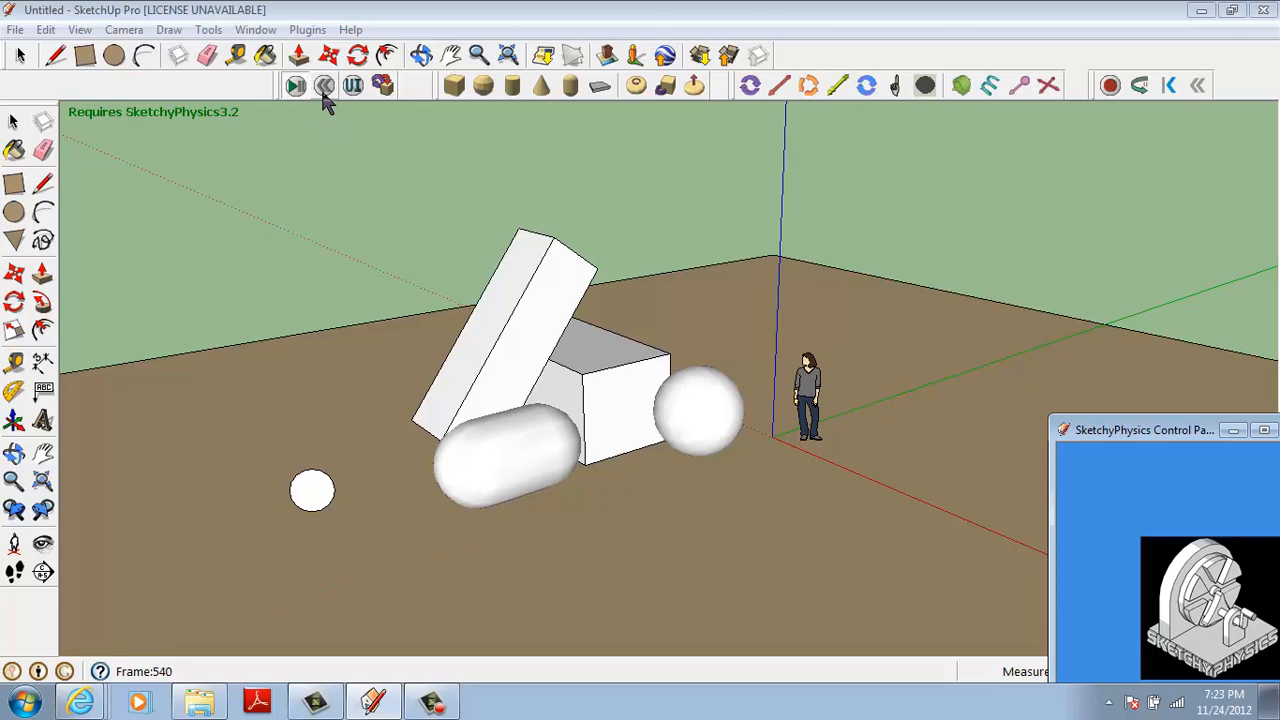
left_click(324, 88)
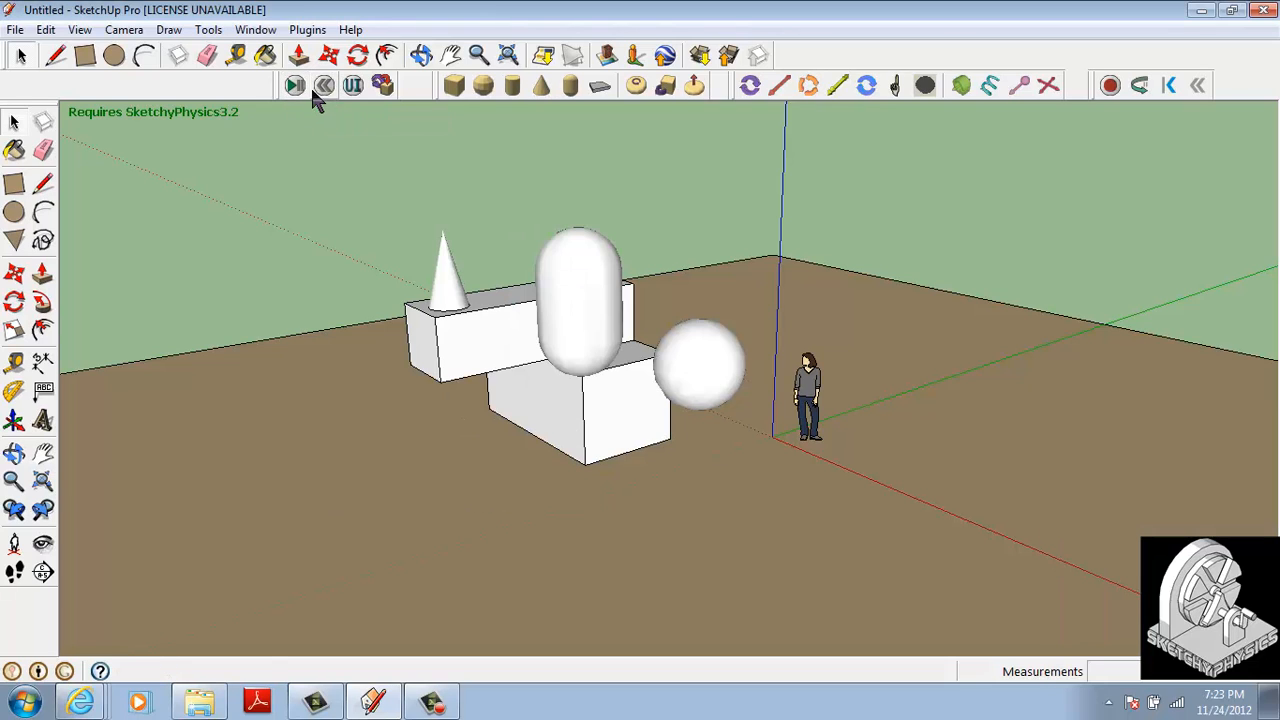
Run the simulation again, pull the capsule and upper box away from the lower box while it plays, and reset the scene.
left_click(295, 86)
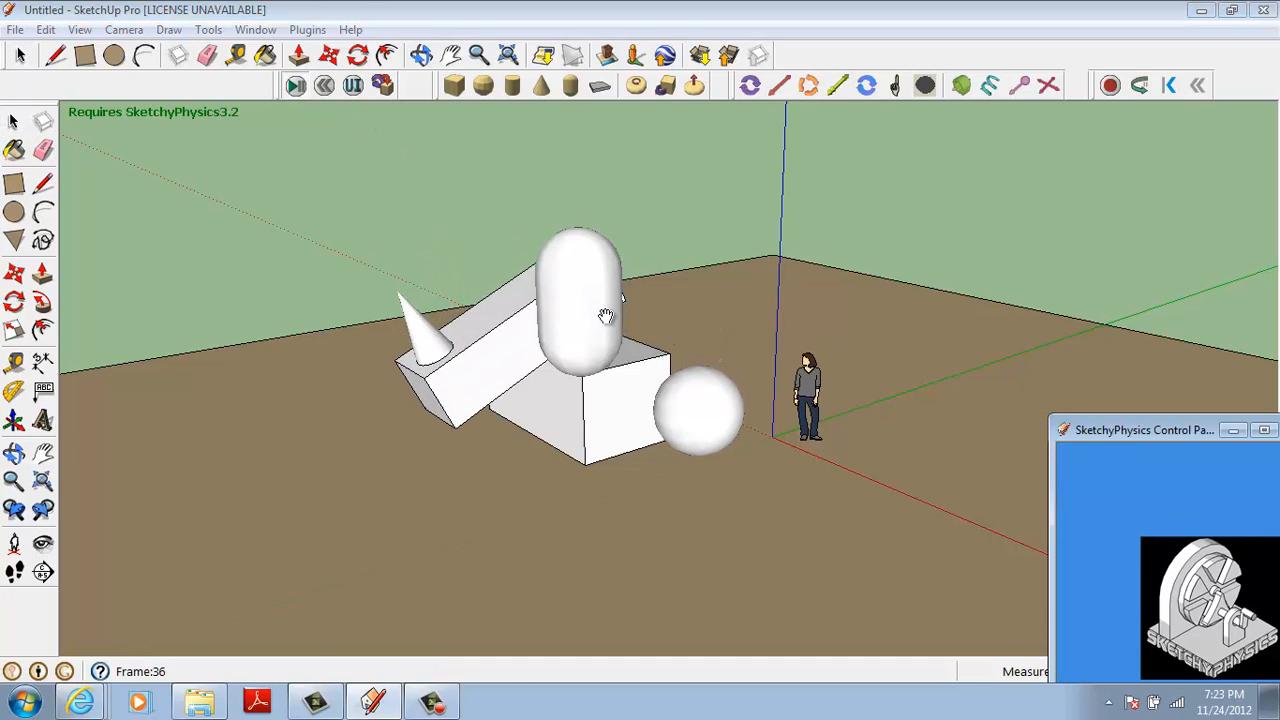
left_click_drag(605, 316, 400, 190)
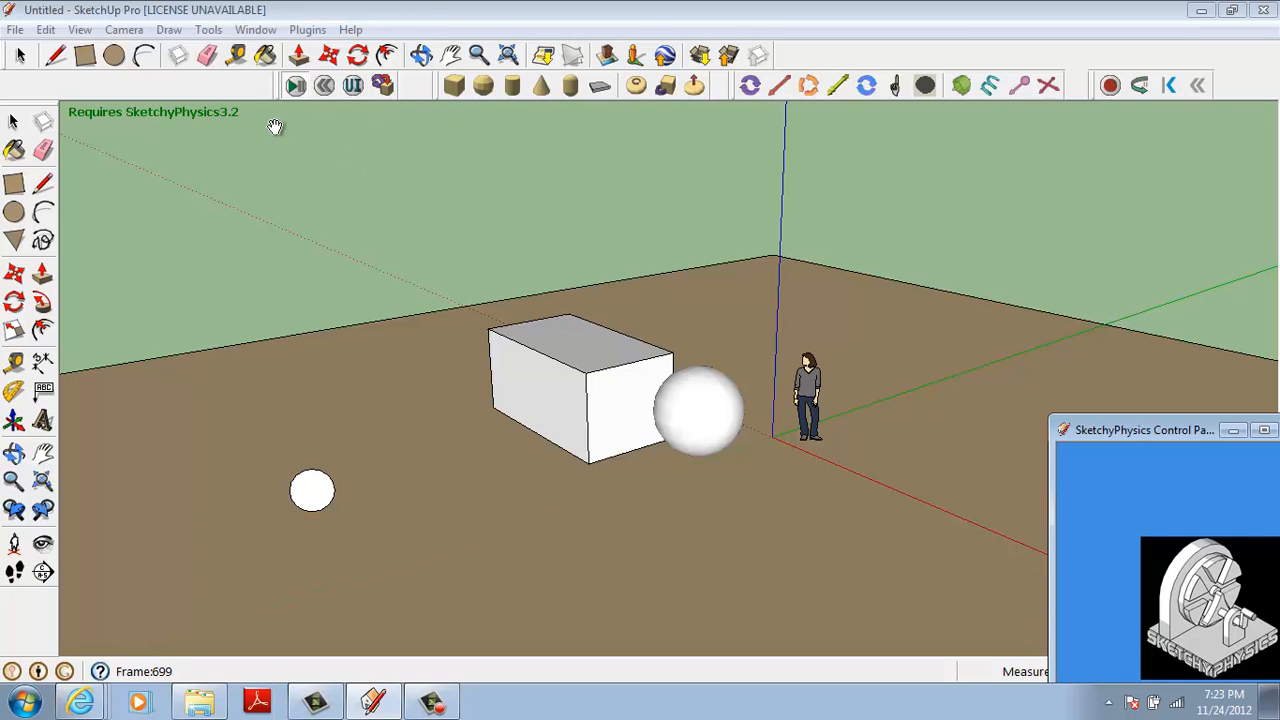
left_click(324, 88)
Replay the physics simulation briefly, without moving any solids by hand, and reset it.
key("o")
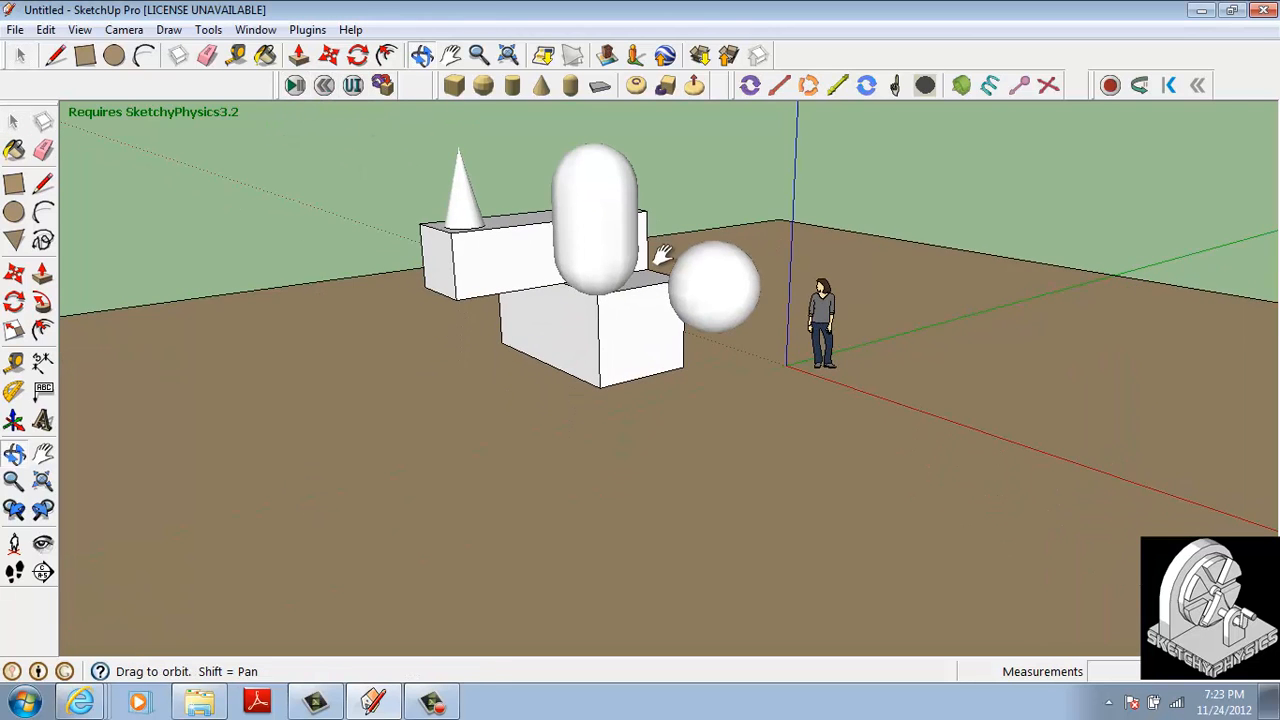
left_click_drag(714, 309, 1116, 361)
key("space")
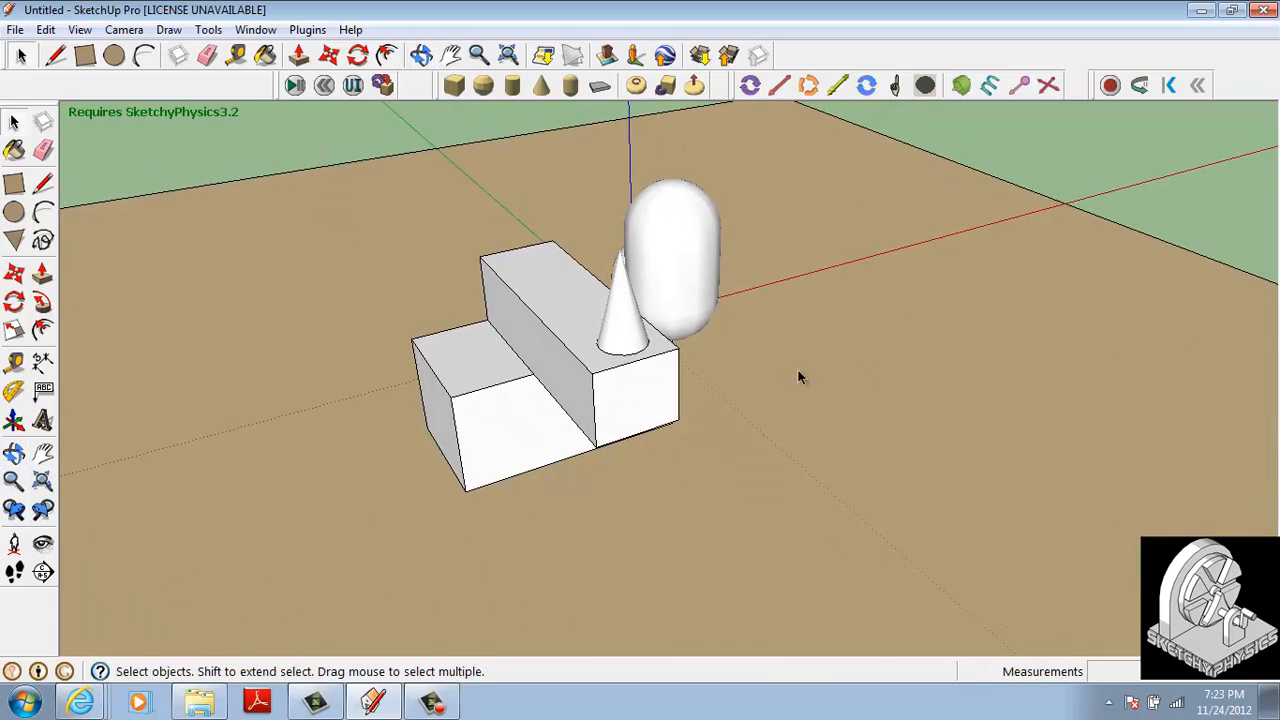
middle_click_drag(797, 368, 681, 377)
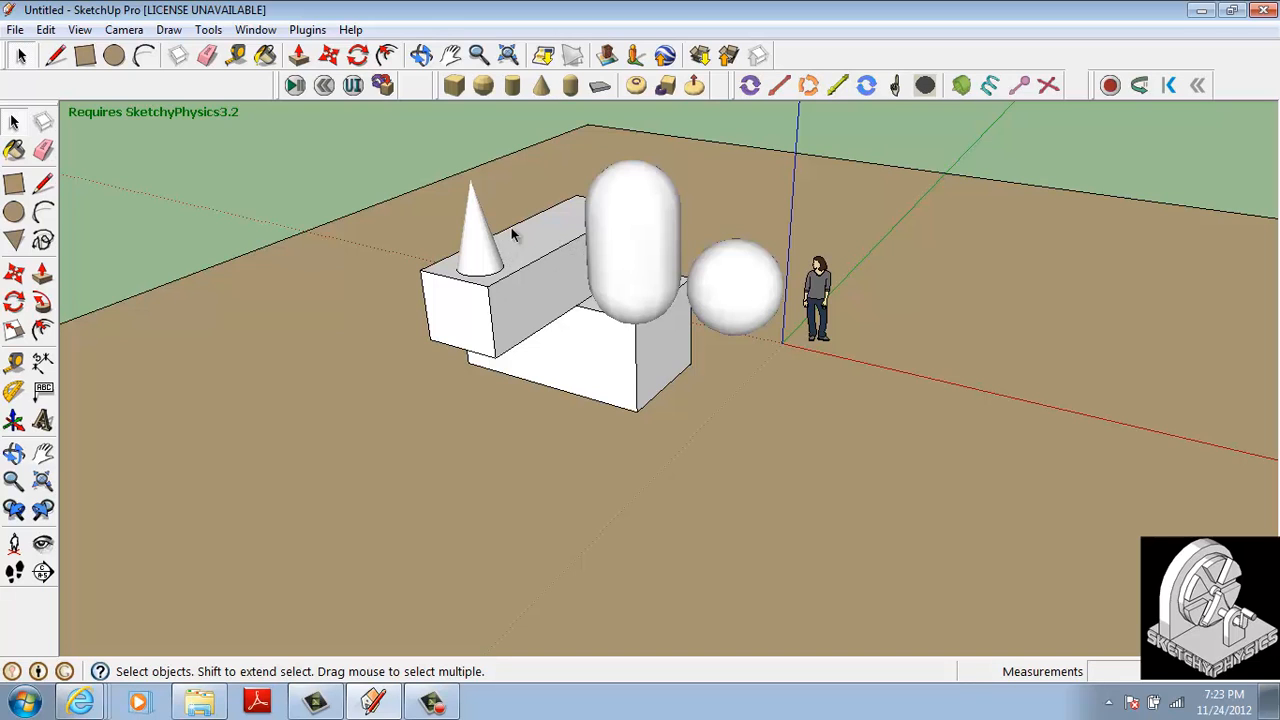
left_click(295, 86)
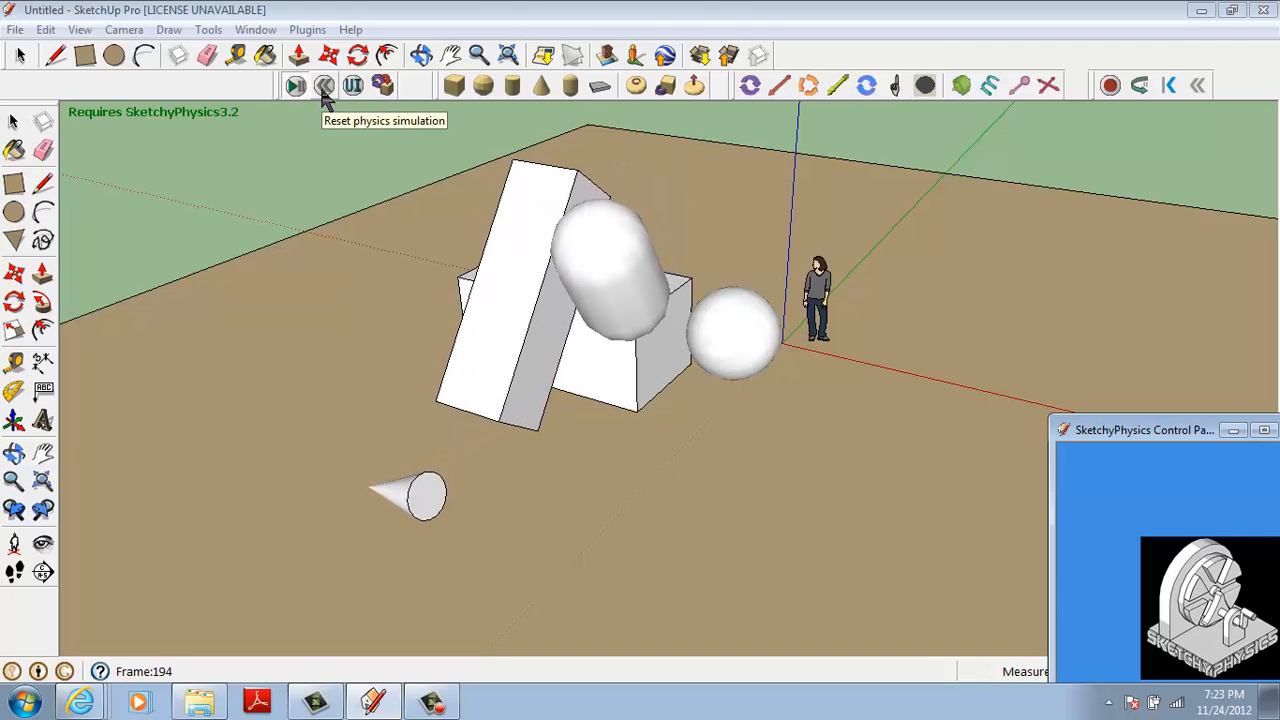
left_click(324, 86)
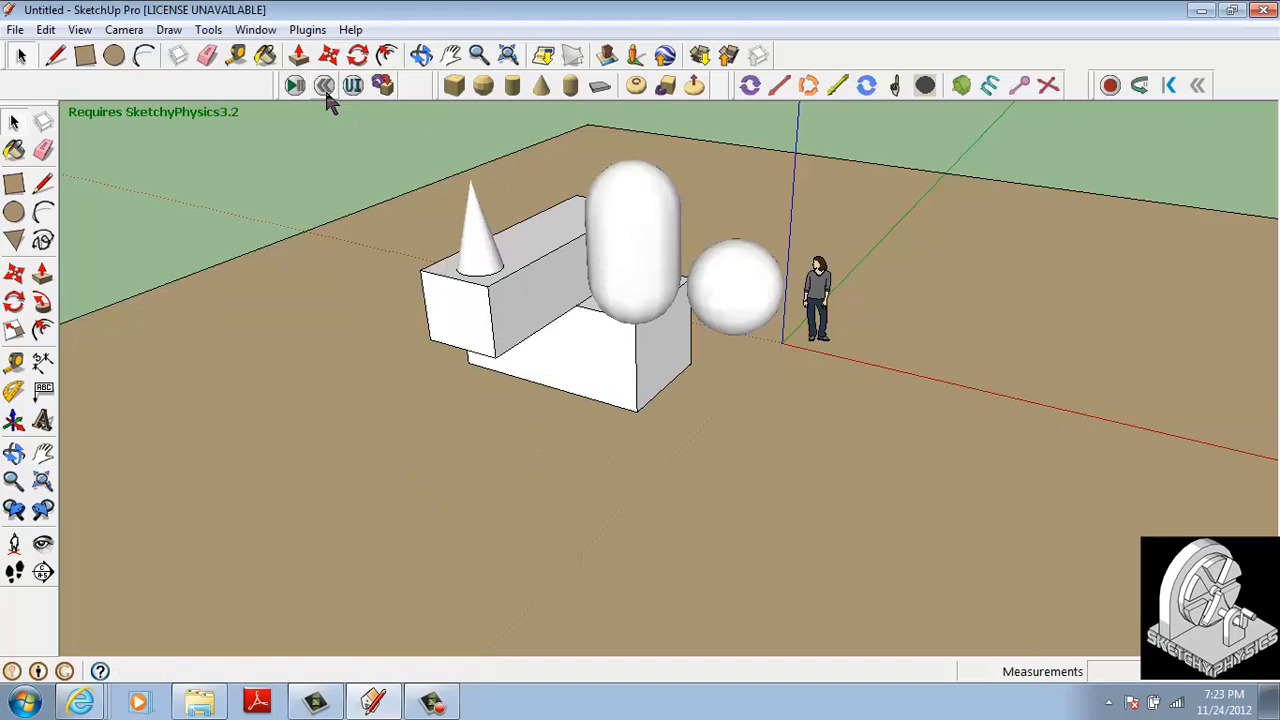
middle_click_drag(716, 270, 541, 315)
left_click(565, 288)
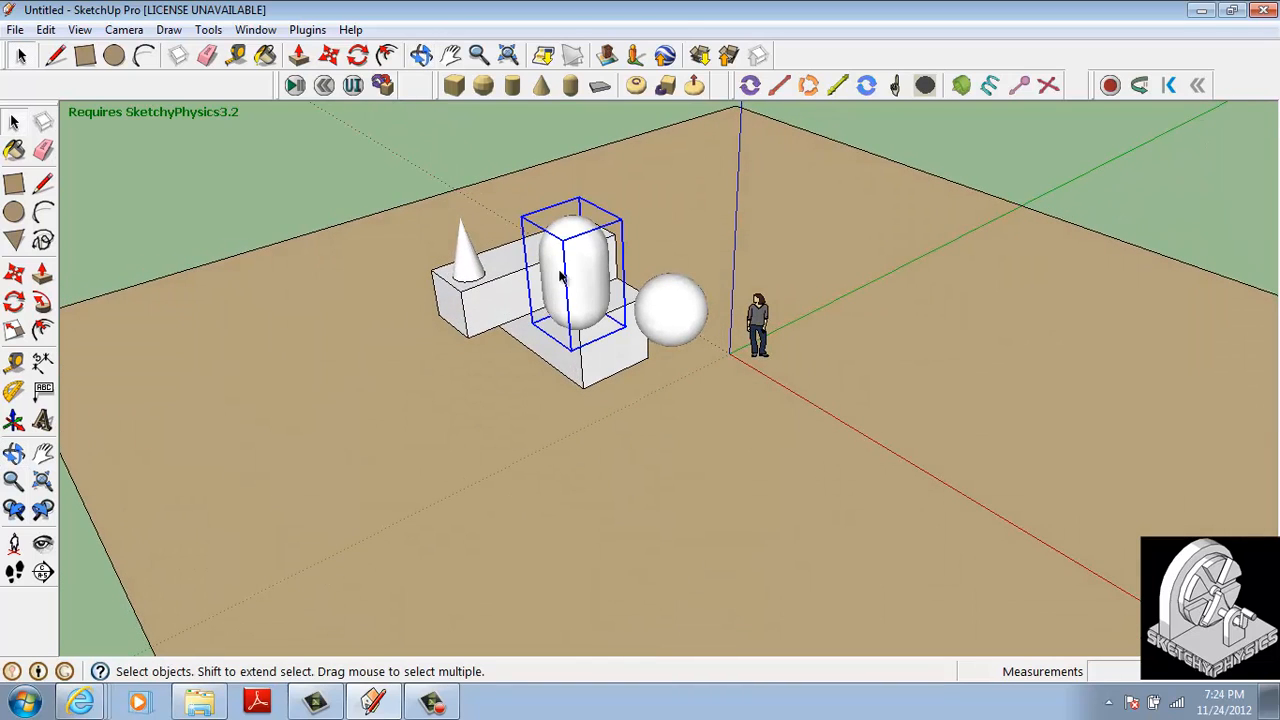
left_click_drag(625, 285, 679, 303)
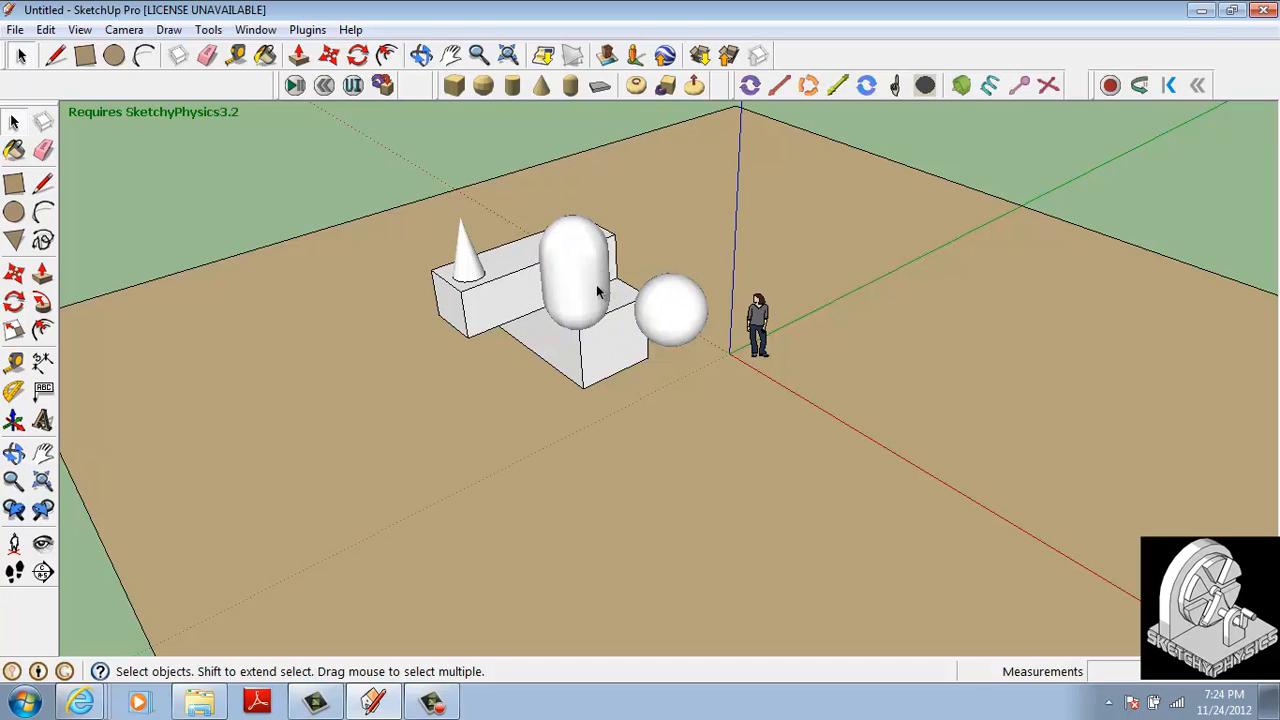